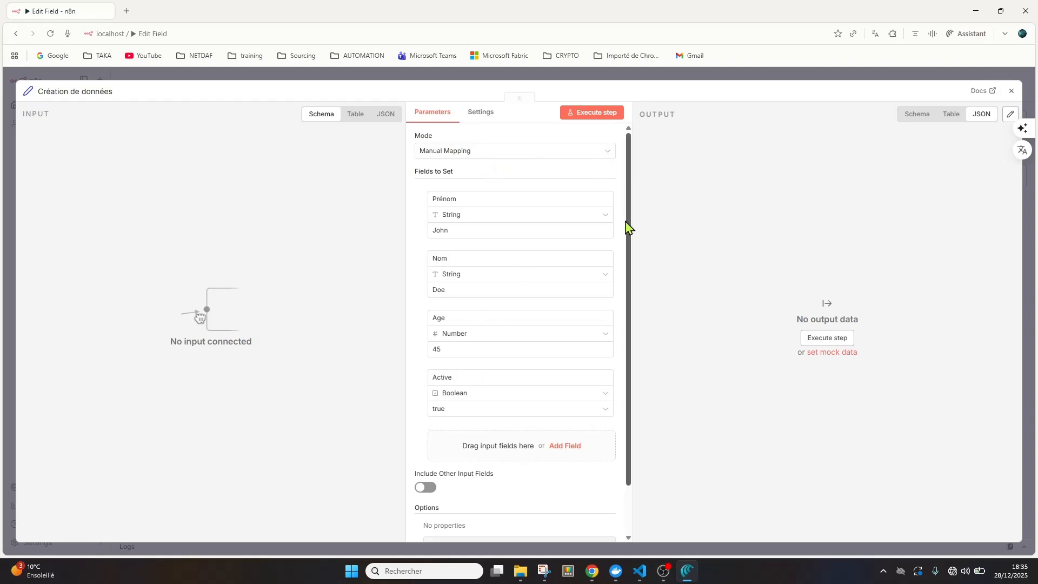
Check the data types offered for the Prénom field without changing its type
left_click_drag(628, 227, 628, 245)
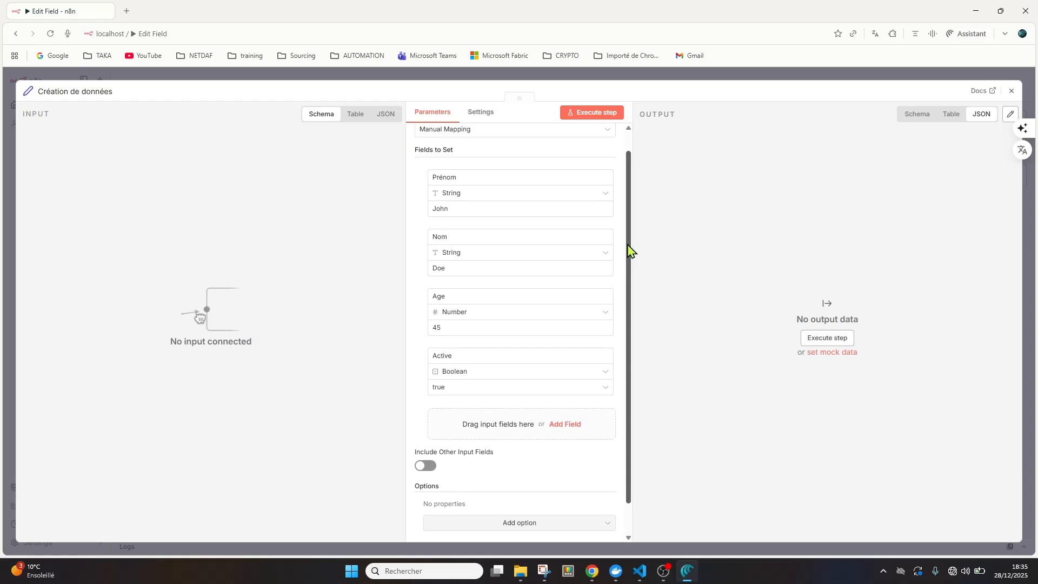
mouse_move(628, 245)
left_mouse_down()
mouse_move(628, 254)
mouse_move(629, 234)
left_mouse_up()
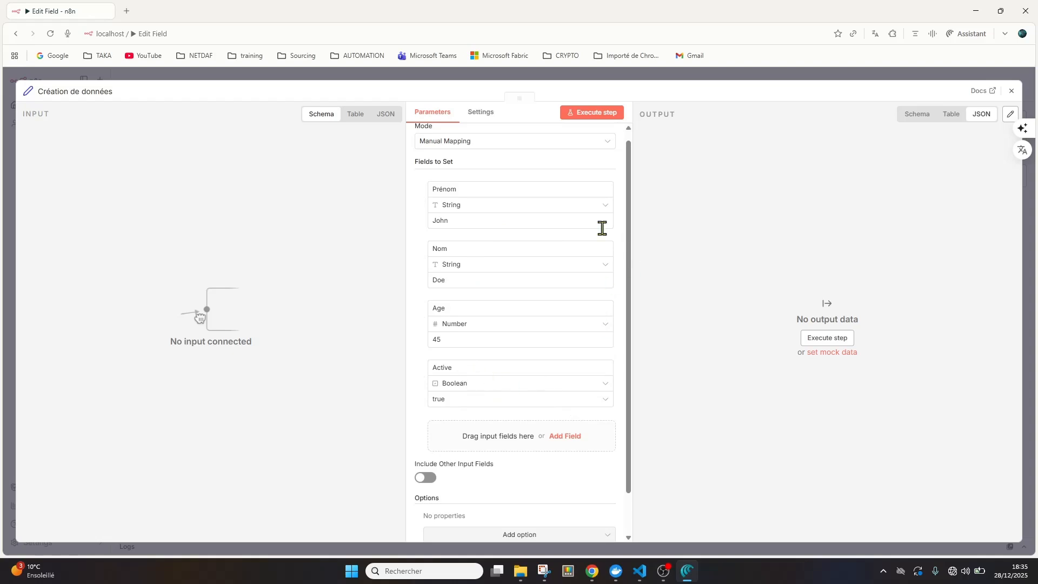
left_click(606, 207)
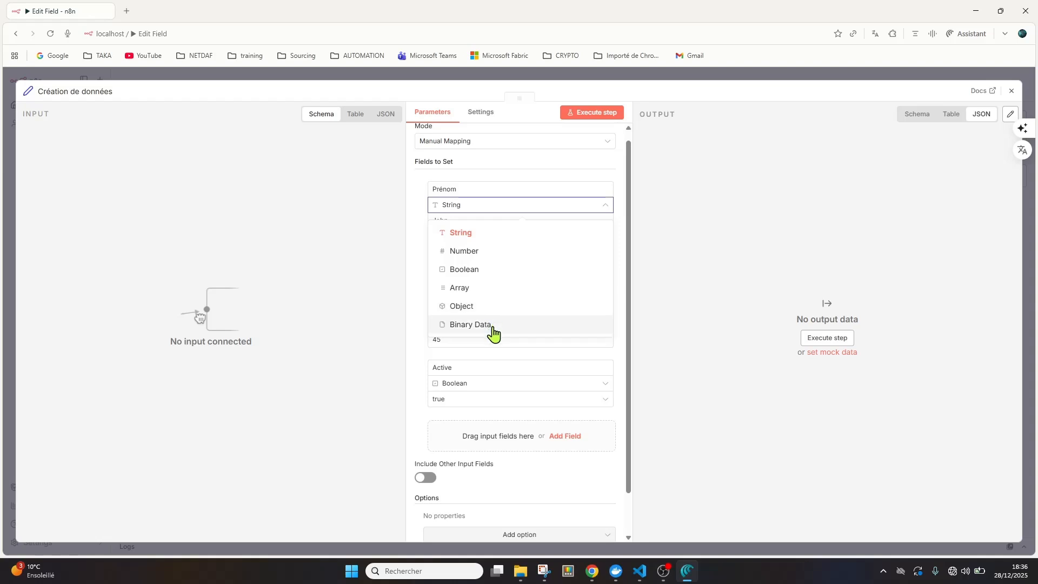
left_click(462, 203)
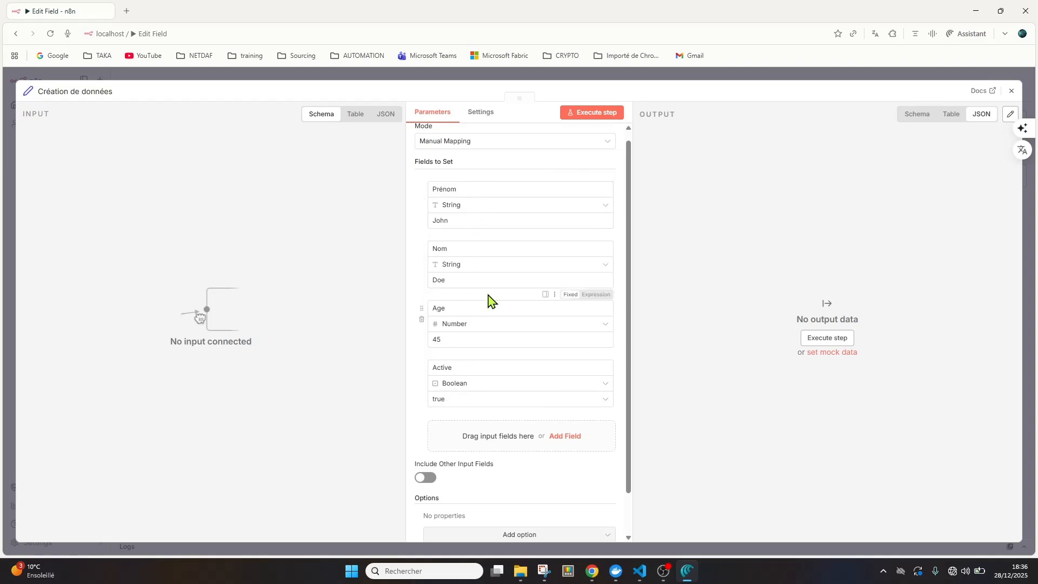
Add a String field named Divers with the value Divers after the Active field
left_click(505, 445)
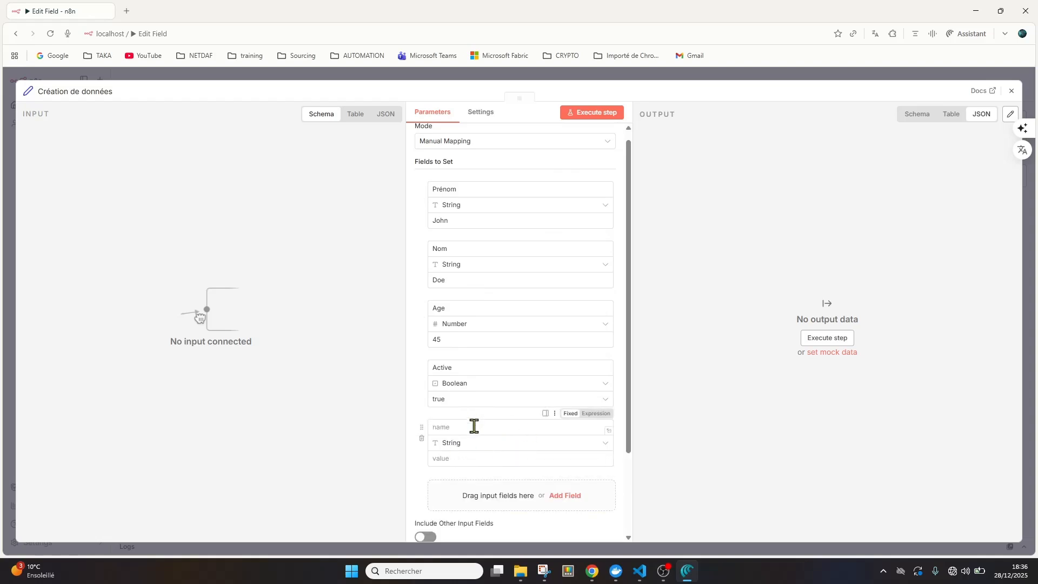
type("Divers")
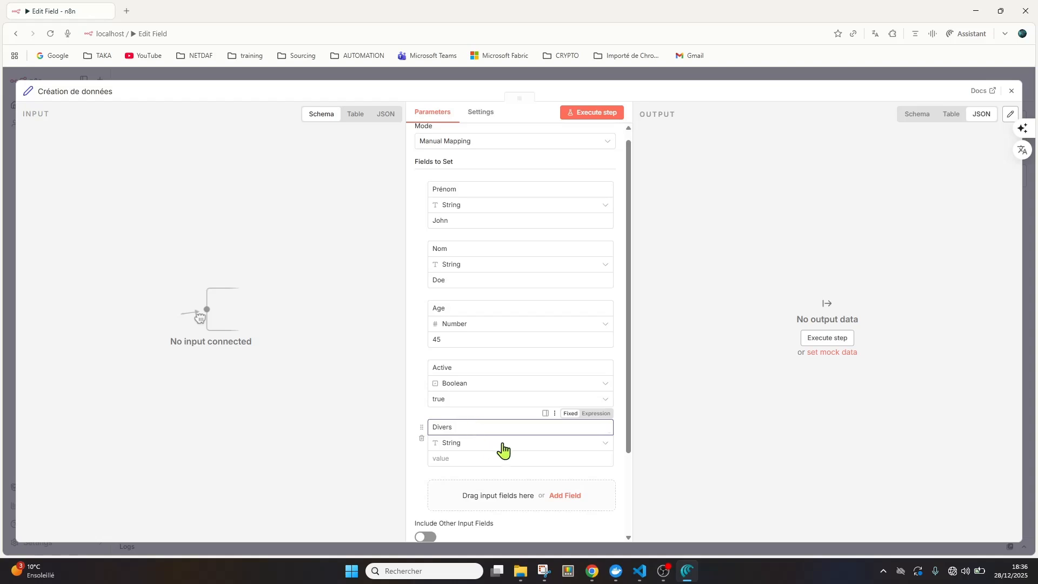
left_click(482, 459)
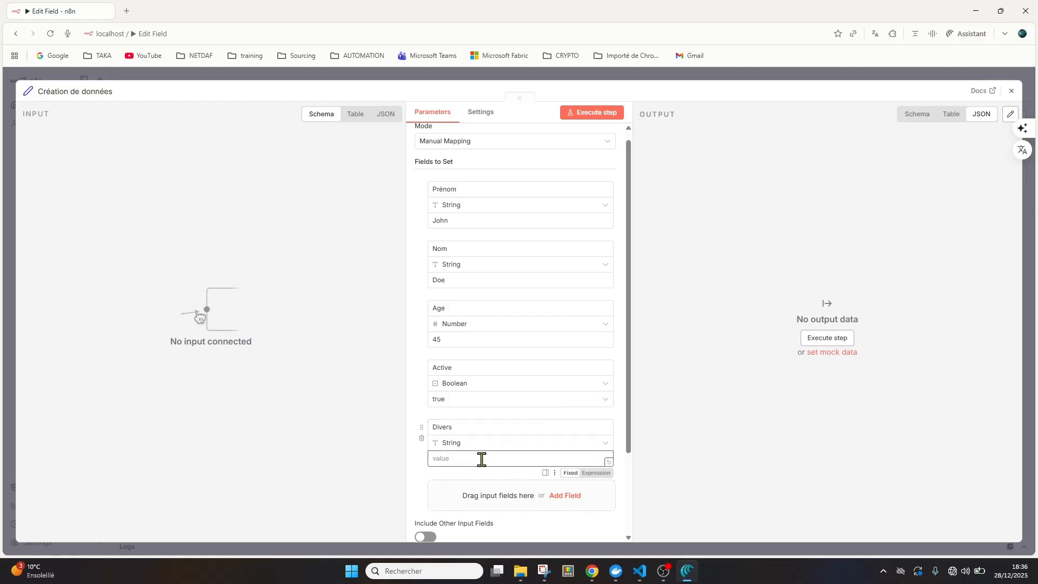
type("Divers")
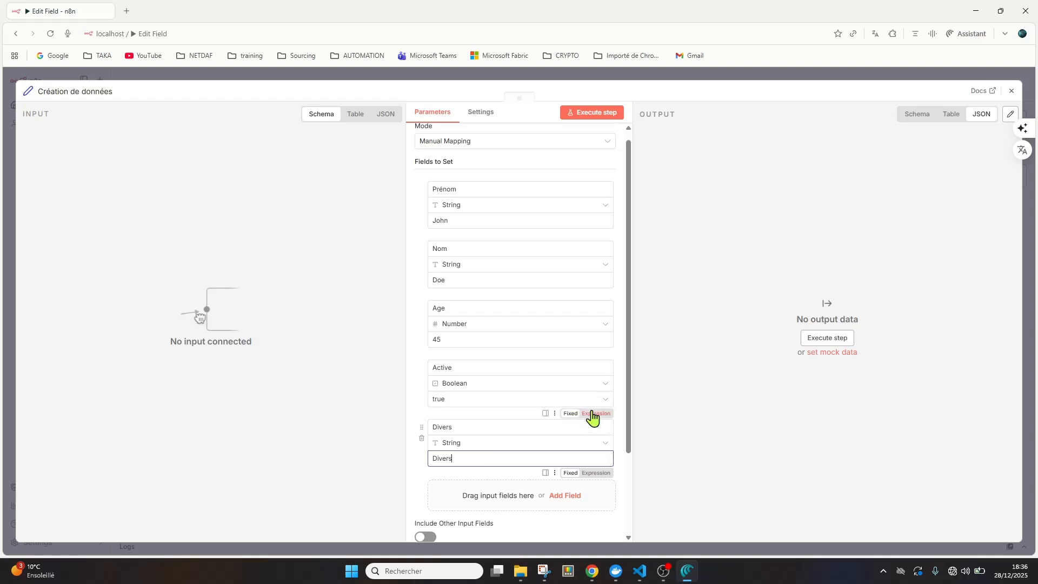
left_click(712, 355)
Execute the Création de données node, review its output as table, schema and JSON, and return to the canvas
left_click(588, 116)
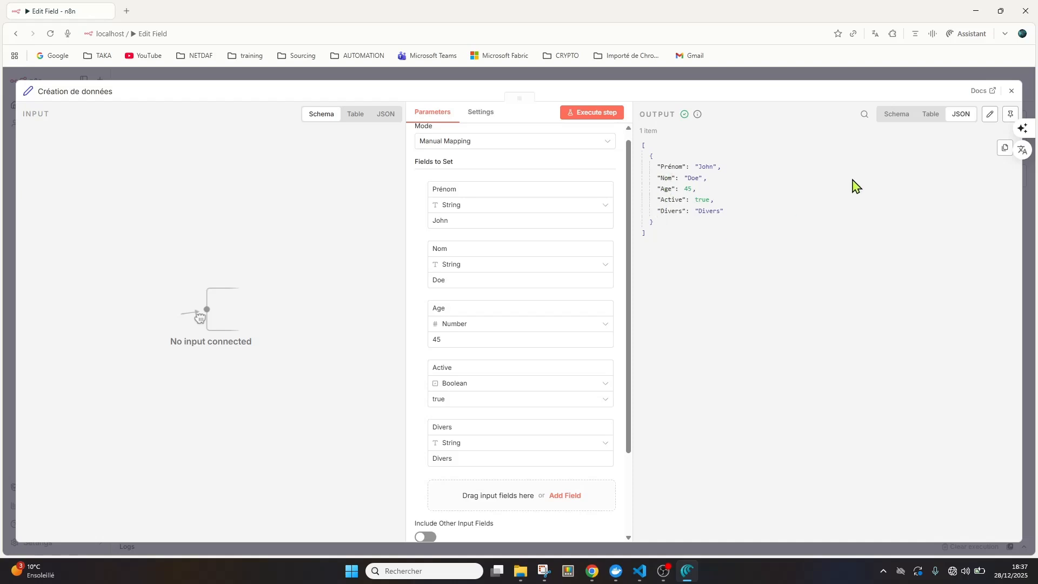
left_click(935, 118)
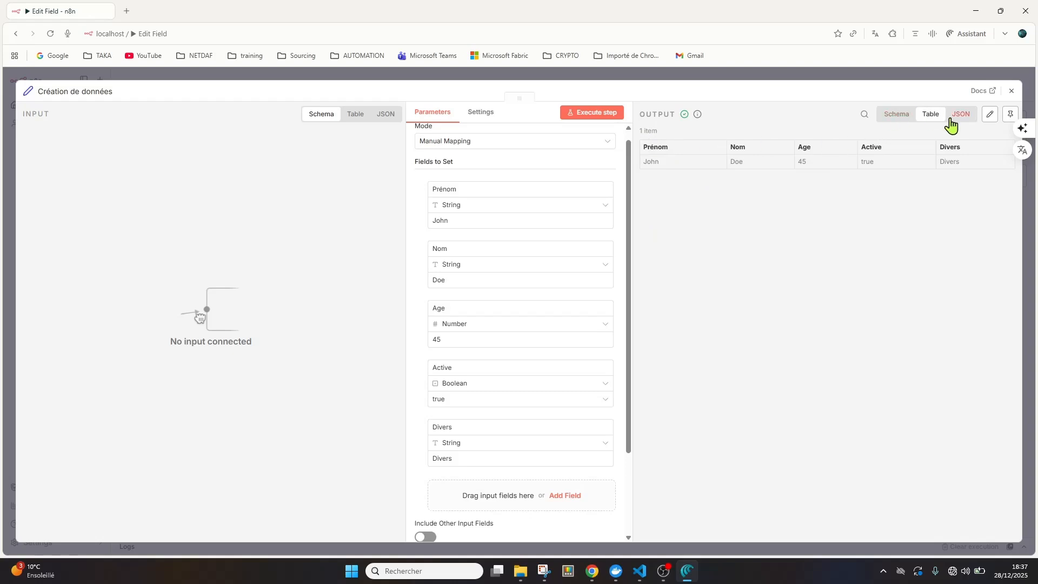
left_click(896, 115)
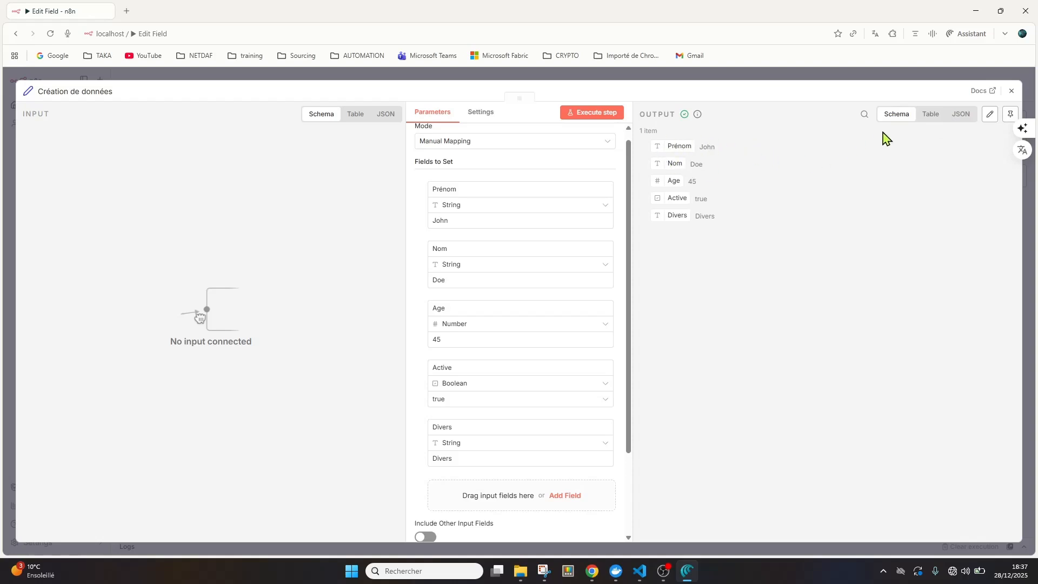
left_click(926, 121)
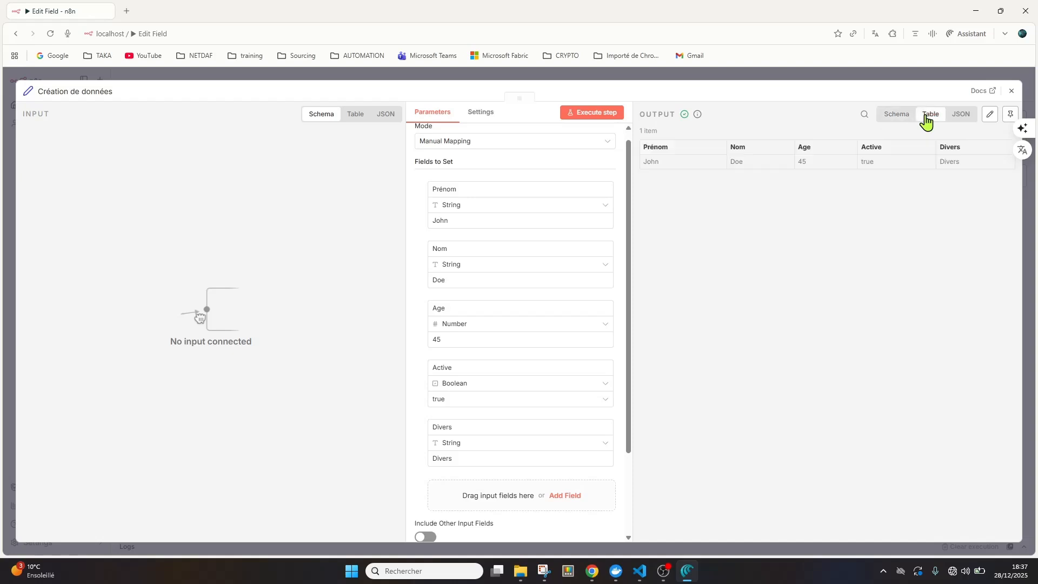
left_click(963, 120)
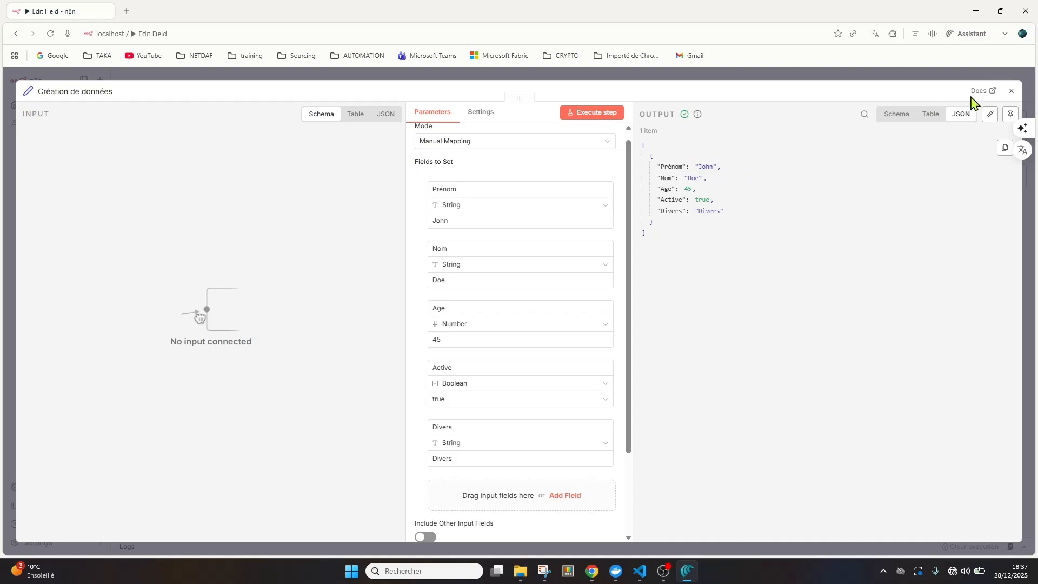
left_click(1013, 94)
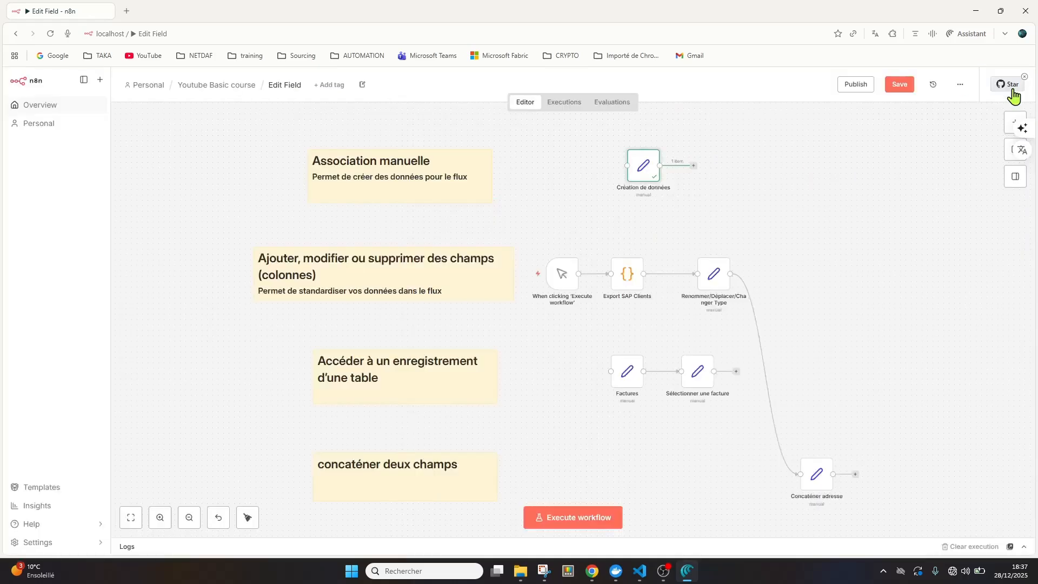
Add an Edit Fields (Set) node after Création de données and map the incoming Prénom field into it
left_click(693, 166)
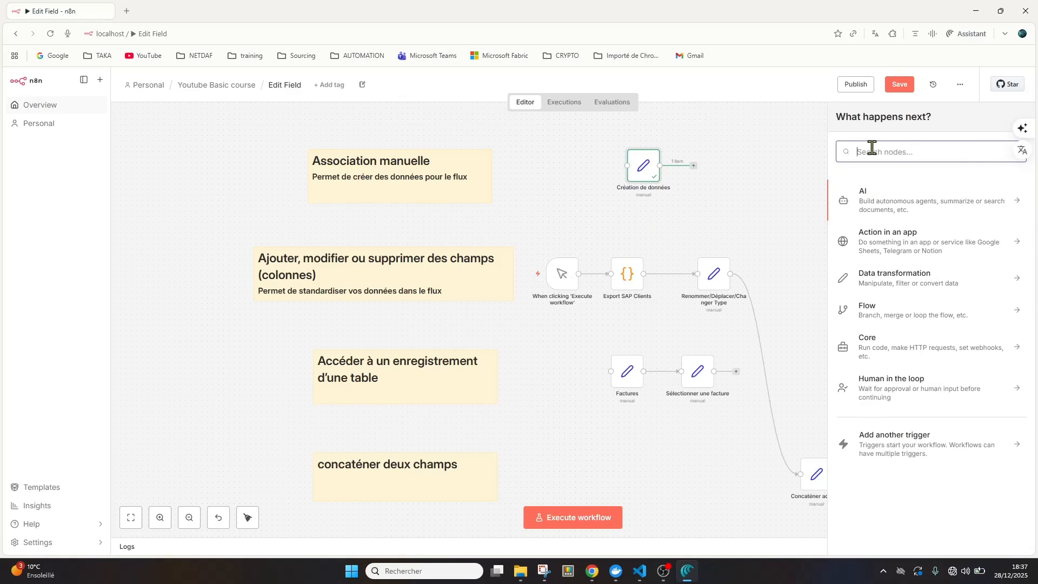
type("edit")
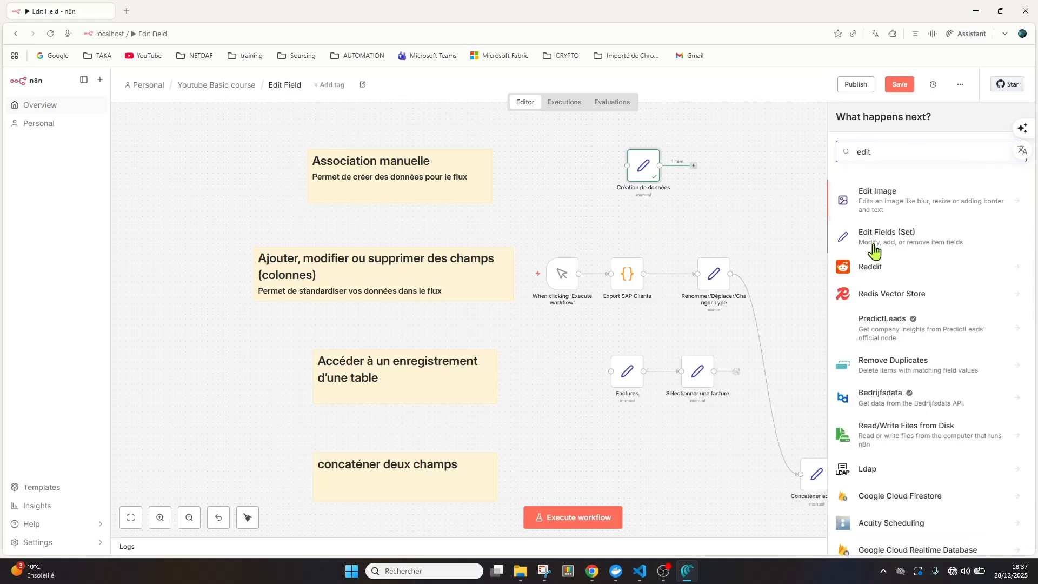
left_click(880, 241)
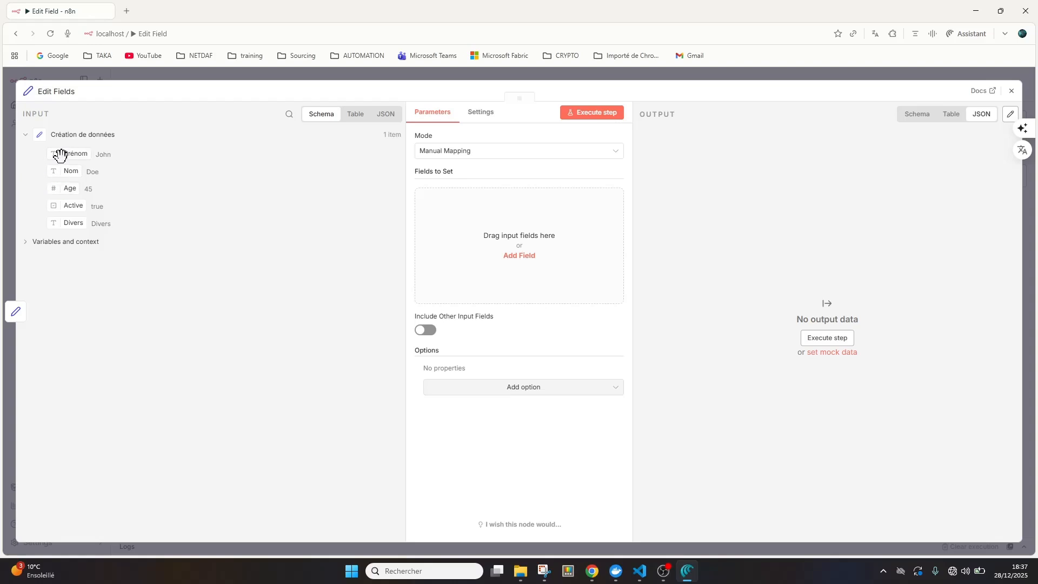
left_click_drag(70, 153, 486, 230)
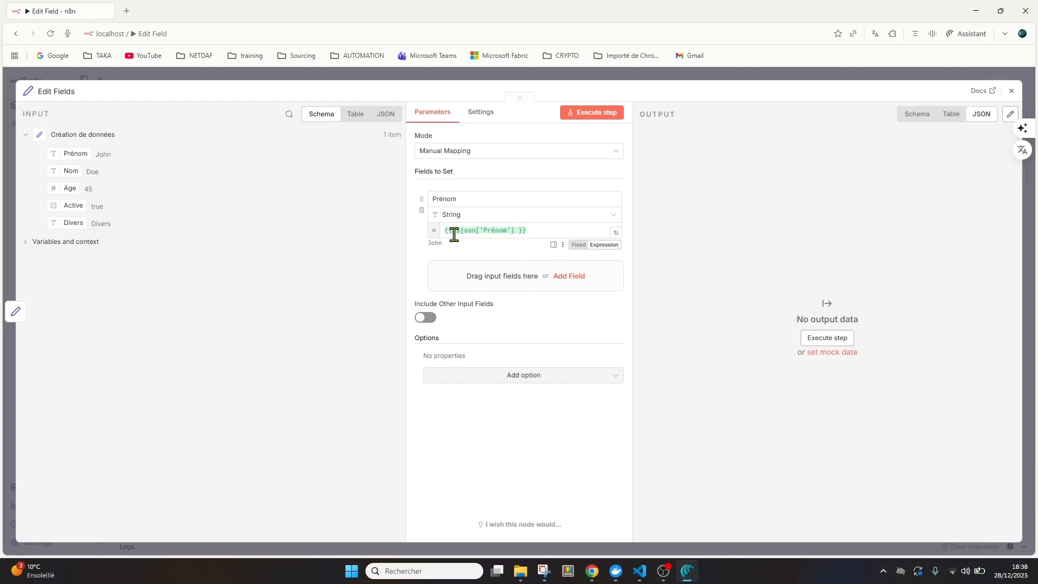
Rename the mapped Prénom field to Name, execute the node and return to the canvas
left_click(516, 232)
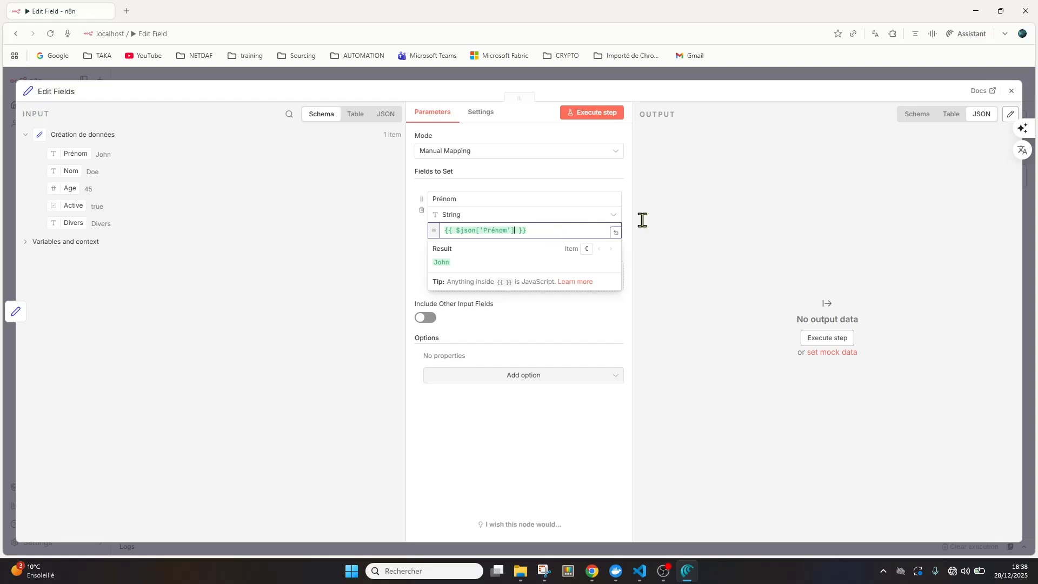
left_click(485, 200)
left_click_drag(484, 200, 416, 206)
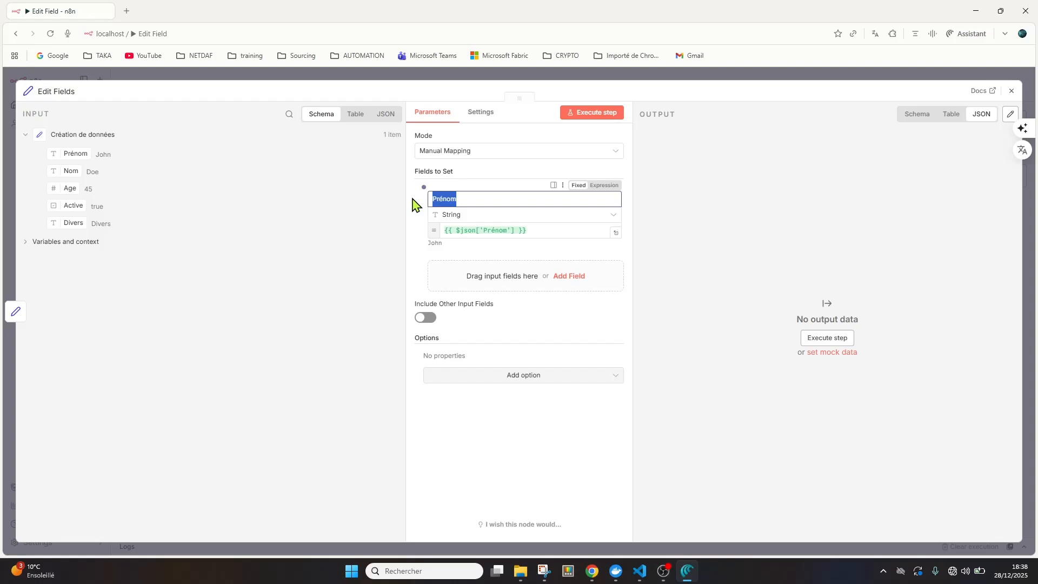
type("Name")
left_click(737, 249)
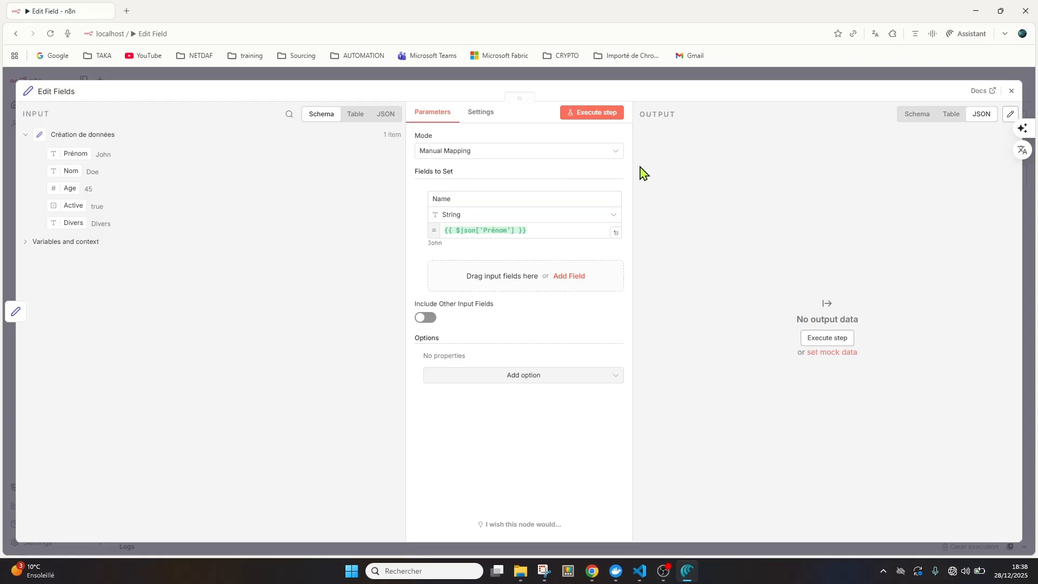
left_click(598, 111)
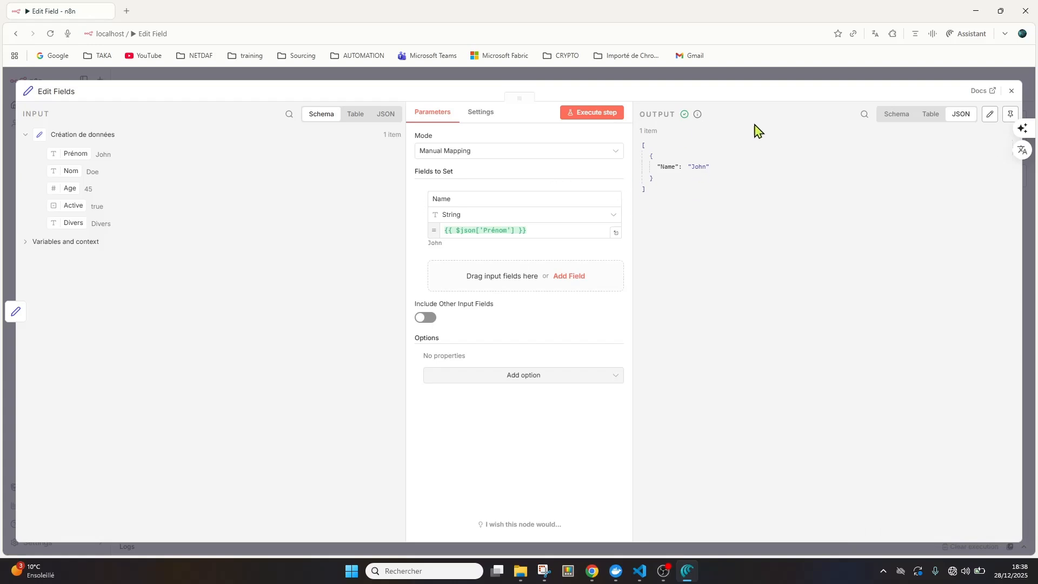
left_click(1012, 91)
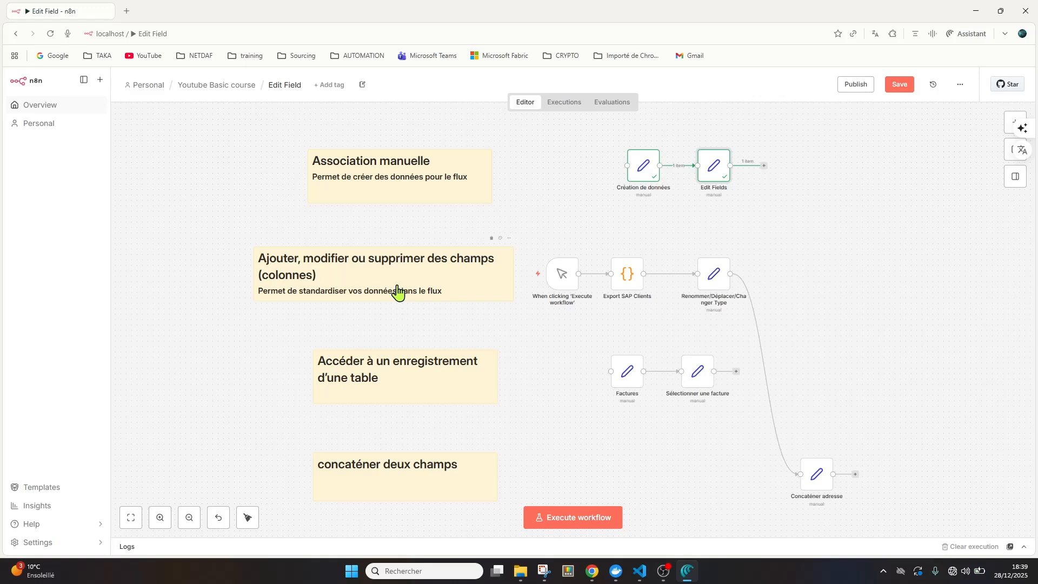
Execute the Export SAP Clients code node, review its output data and return to the canvas
double_click(633, 287)
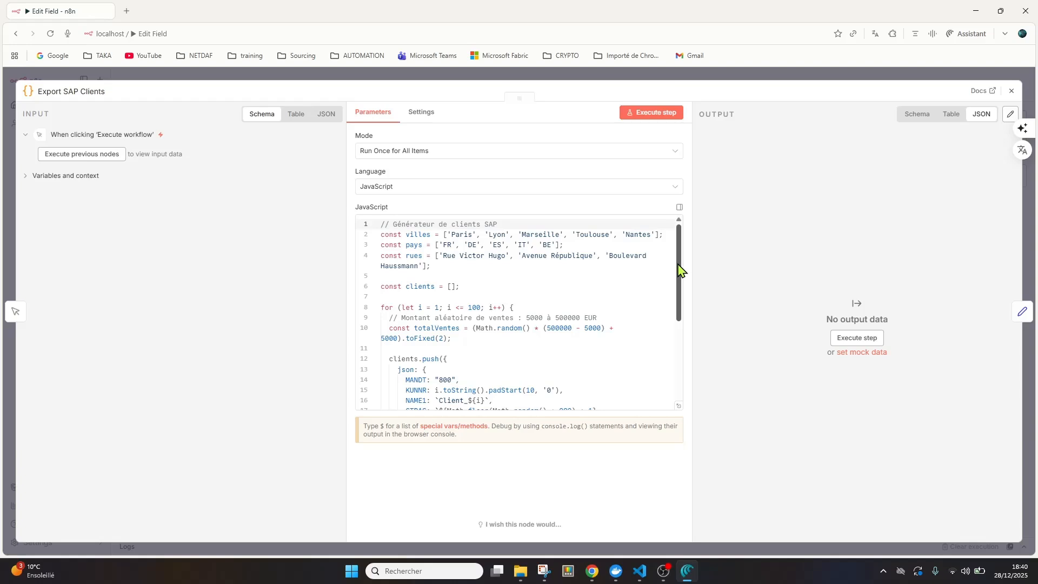
left_click(652, 113)
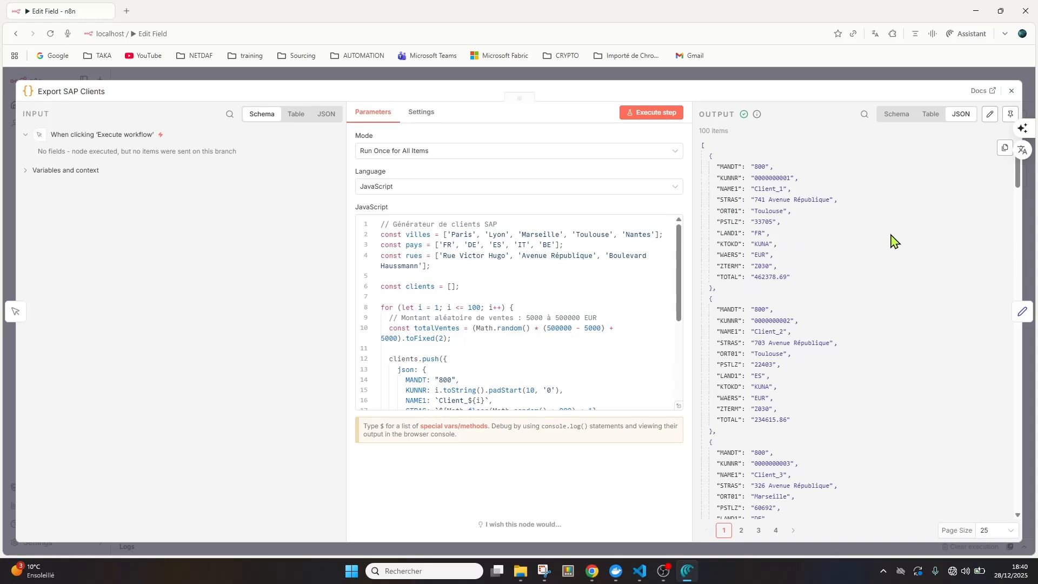
mouse_move(761, 111)
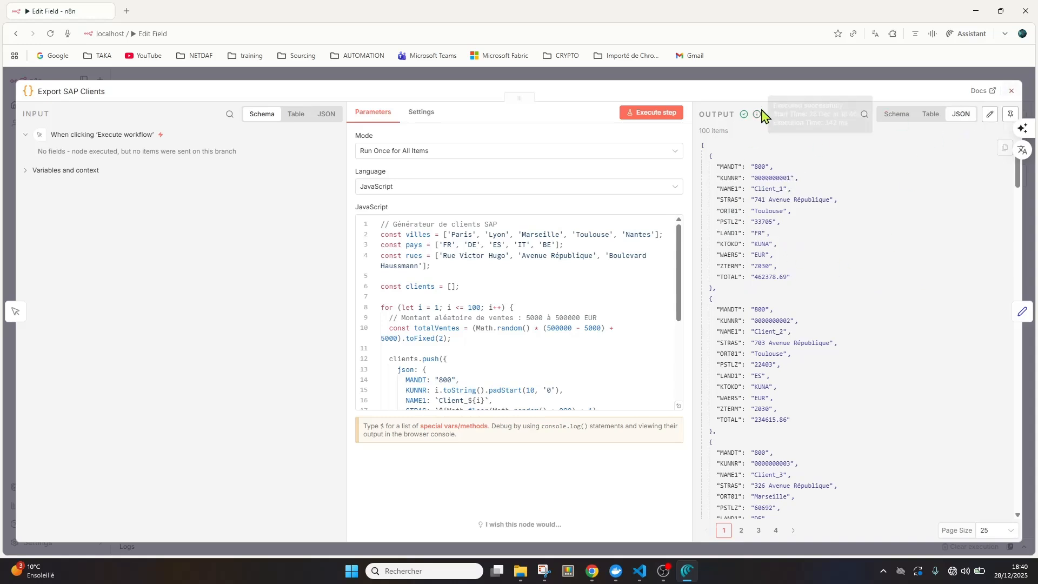
left_click(1012, 92)
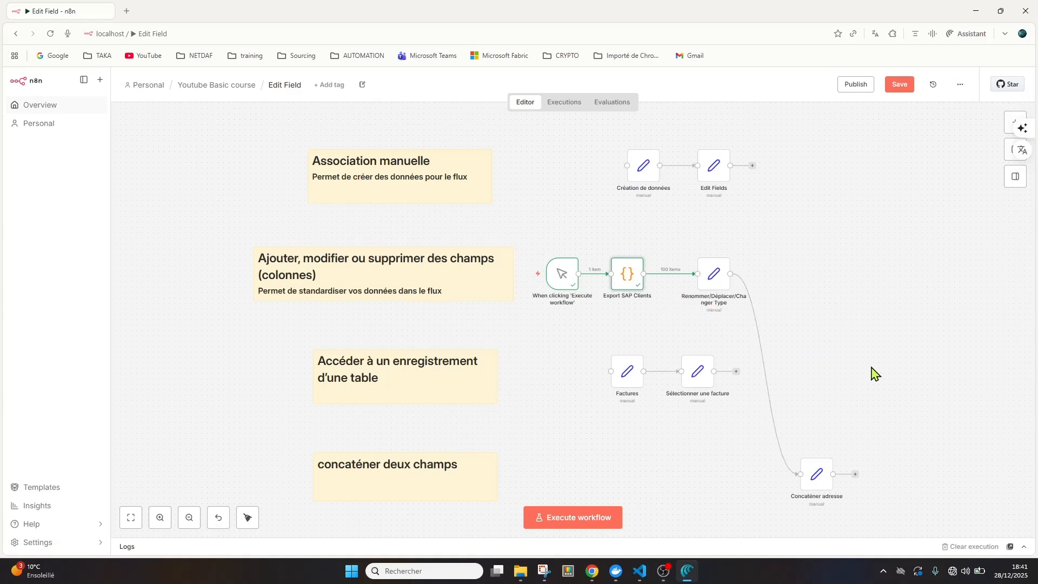
Open the Renommer/Déplacer/Changer Type node to work on its field mappings
left_click(163, 529)
left_click(163, 529)
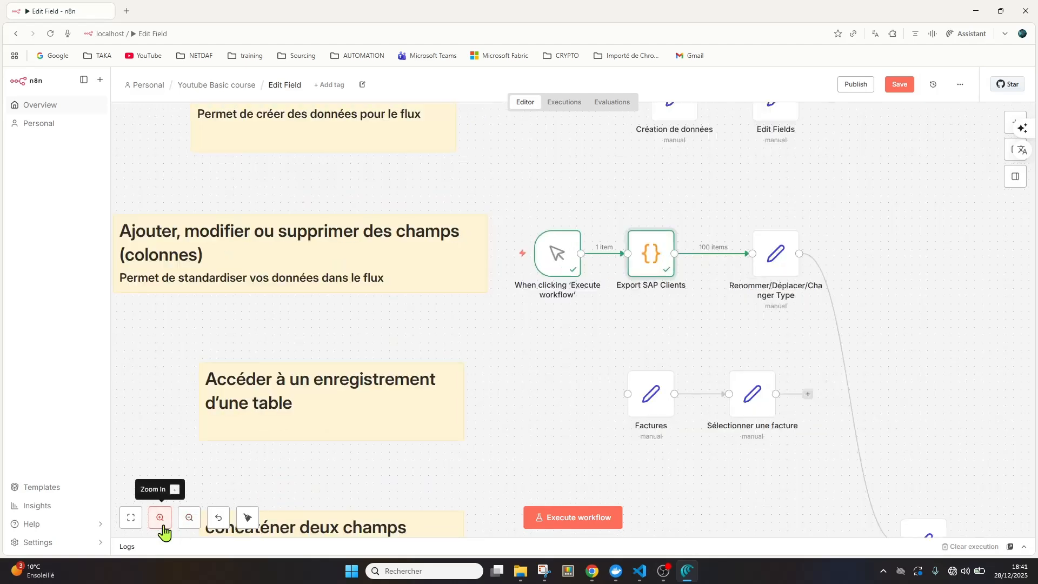
left_click(765, 268)
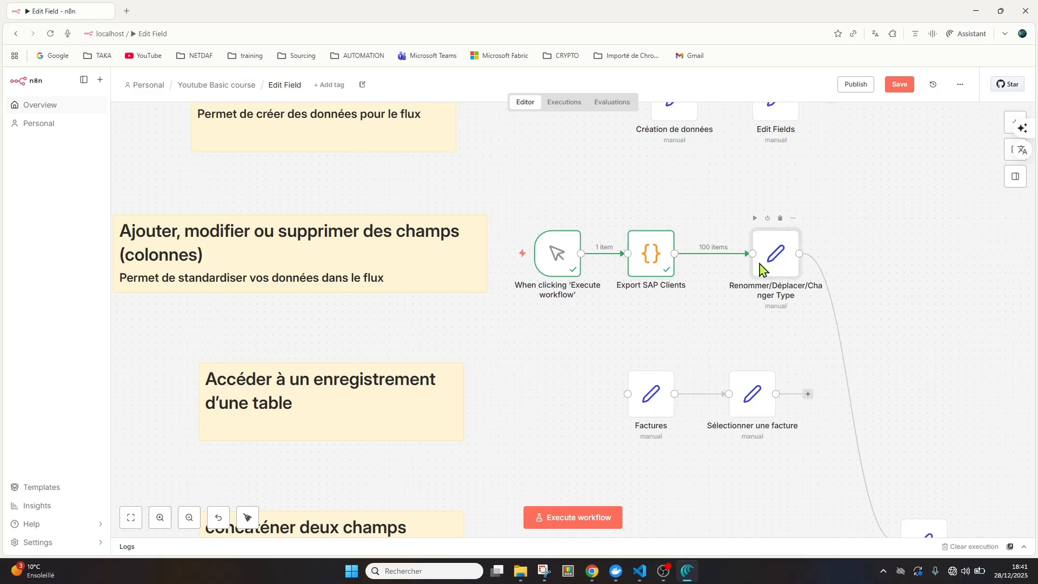
double_click(762, 268)
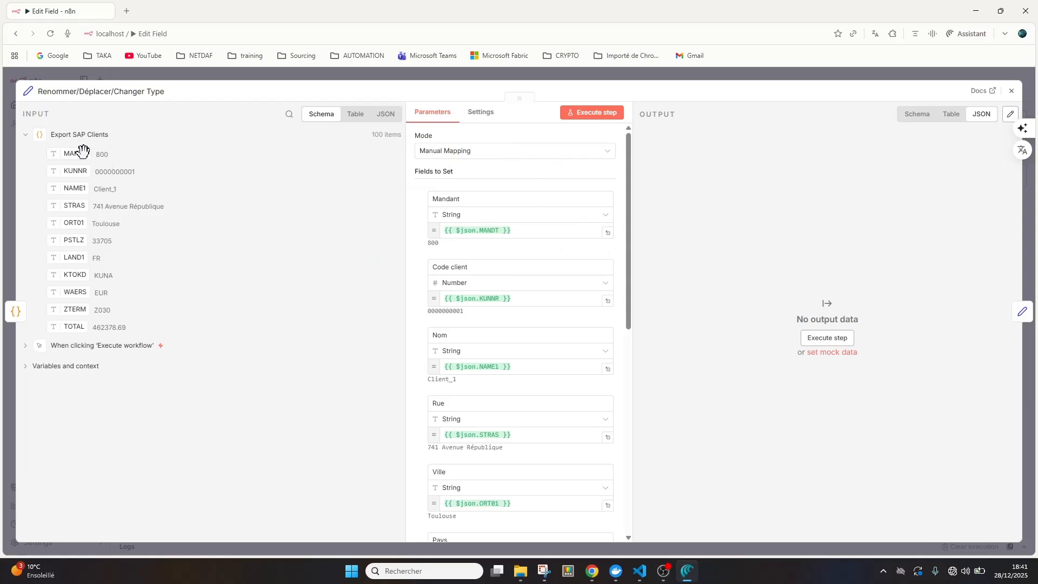
mouse_move(75, 155)
left_mouse_down()
mouse_move(162, 156)
mouse_move(507, 231)
mouse_move(65, 151)
mouse_move(76, 162)
left_mouse_up()
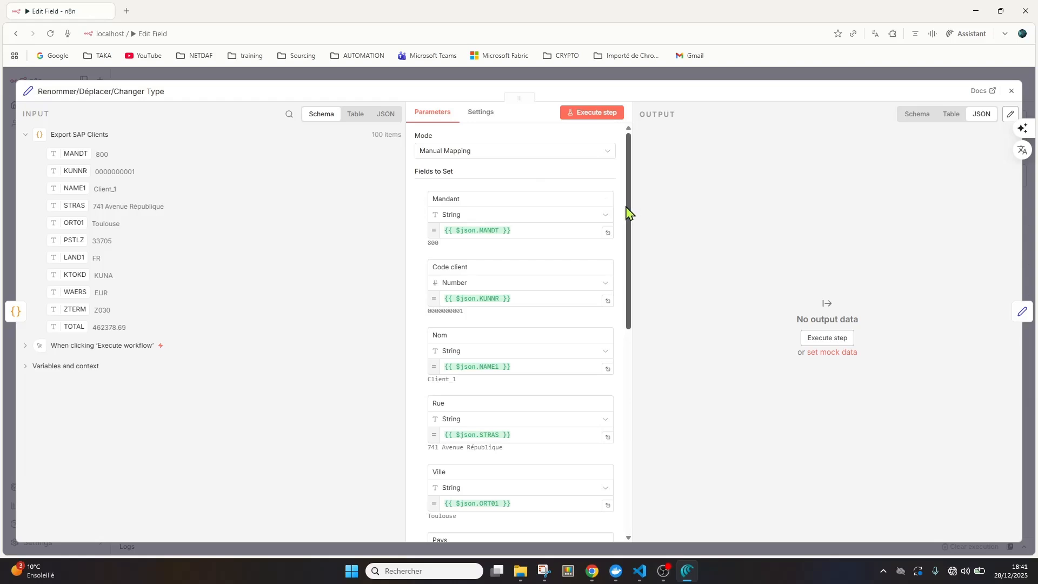
Map the incoming TOTAL field as a new field after Conditions de paiement and name it TOTAL CA
left_click_drag(627, 212, 668, 408)
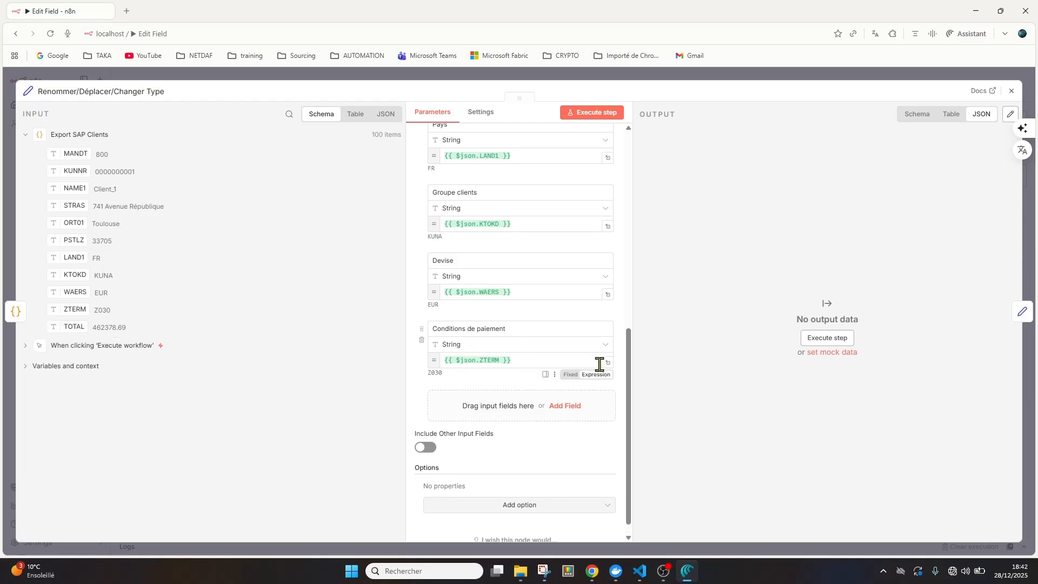
left_click_drag(629, 386, 631, 398)
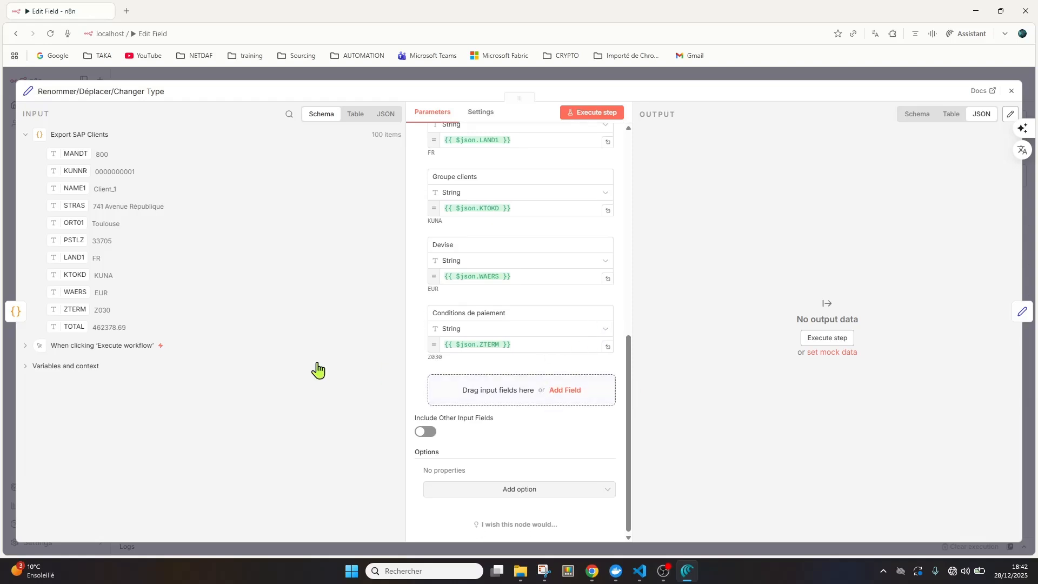
left_click_drag(65, 326, 474, 389)
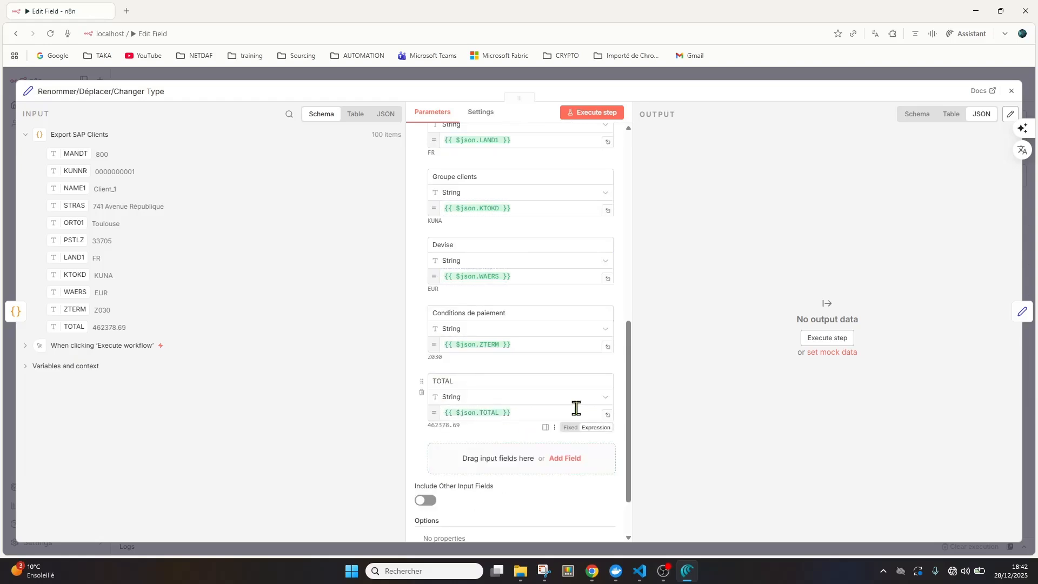
left_click(466, 380)
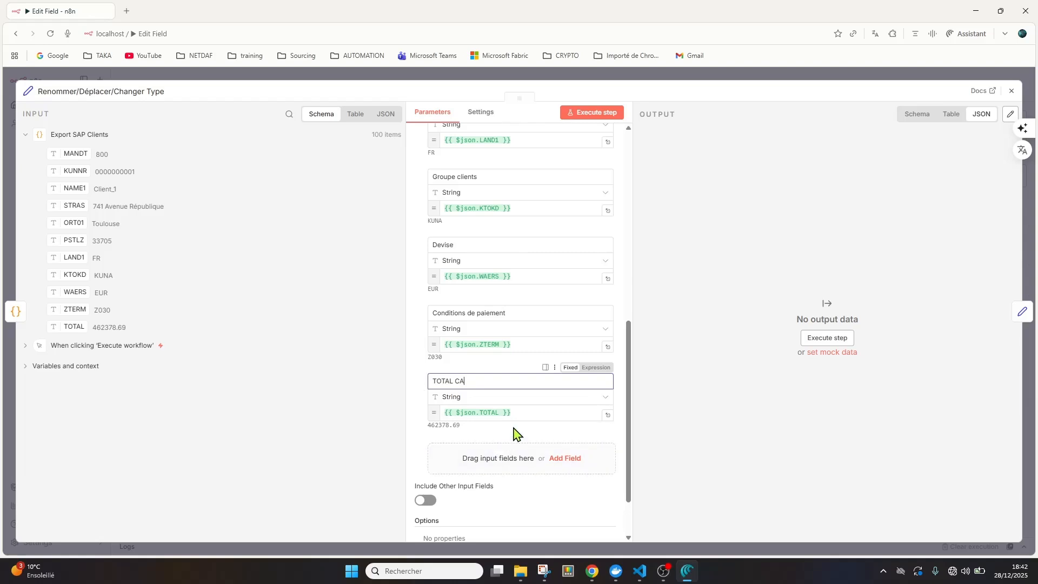
Set the TOTAL CA field's type to Number and toggle the inclusion of other input fields on and back off
left_click(606, 401)
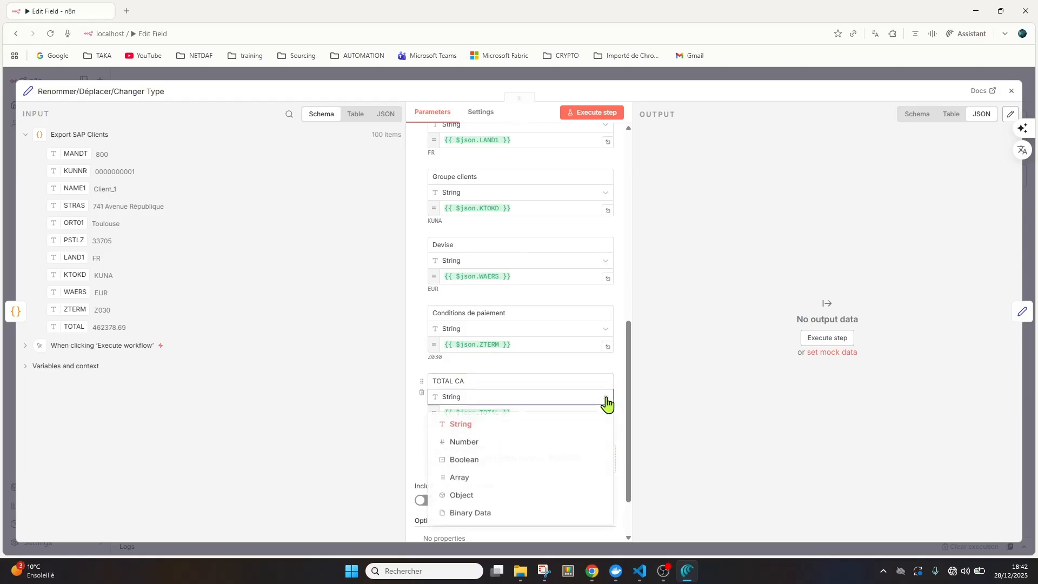
left_click(464, 444)
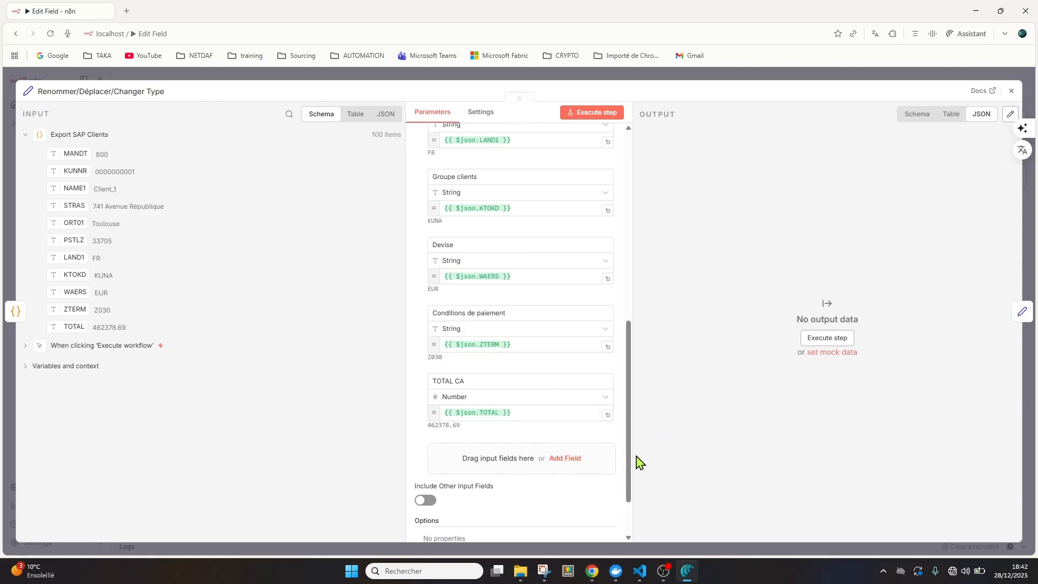
left_click(425, 501)
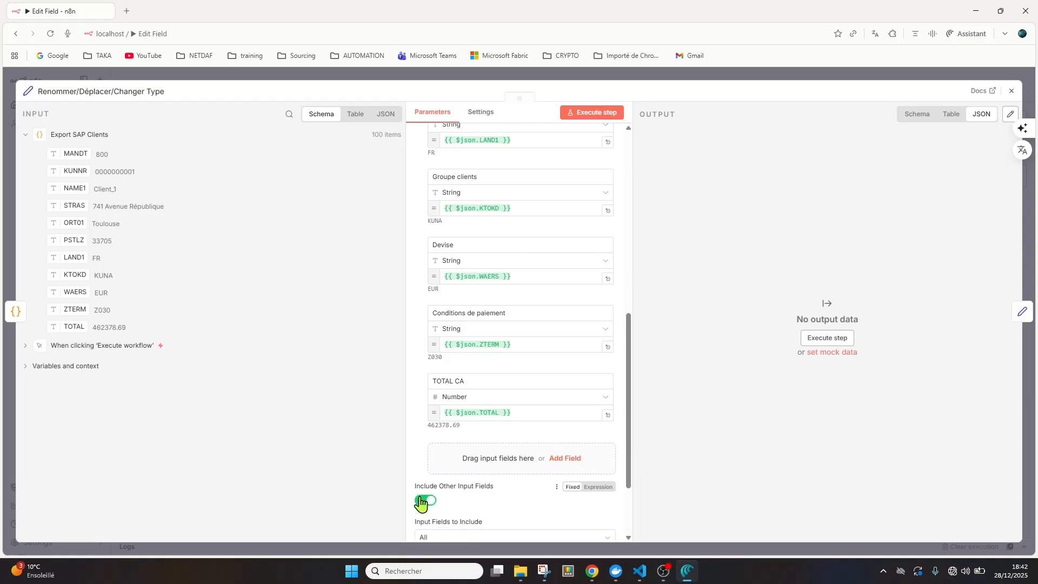
left_click(425, 501)
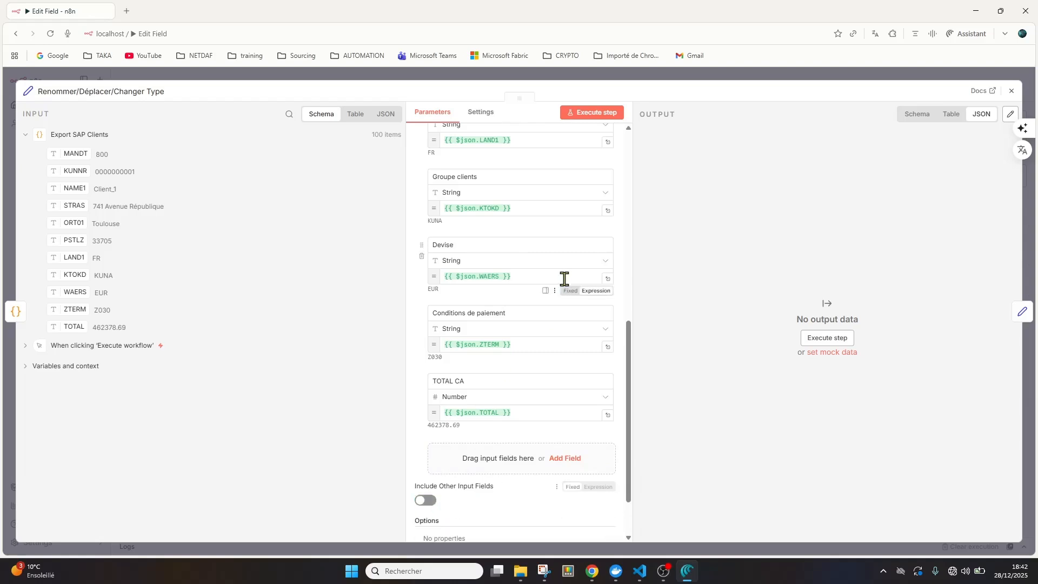
Execute the Renommer/Déplacer/Changer Type node and review its renamed client fields as a table
left_click(589, 113)
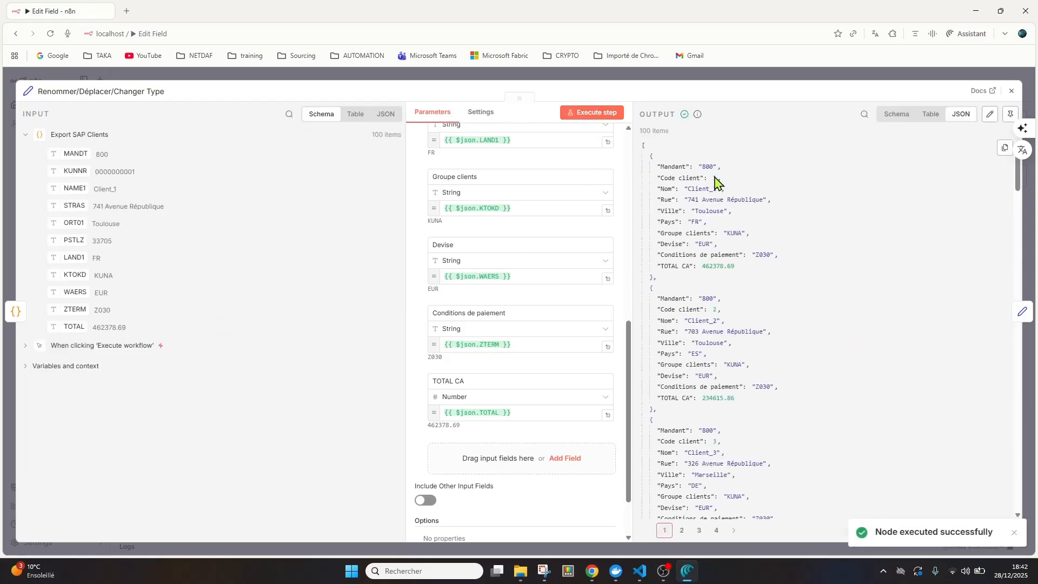
left_click(930, 117)
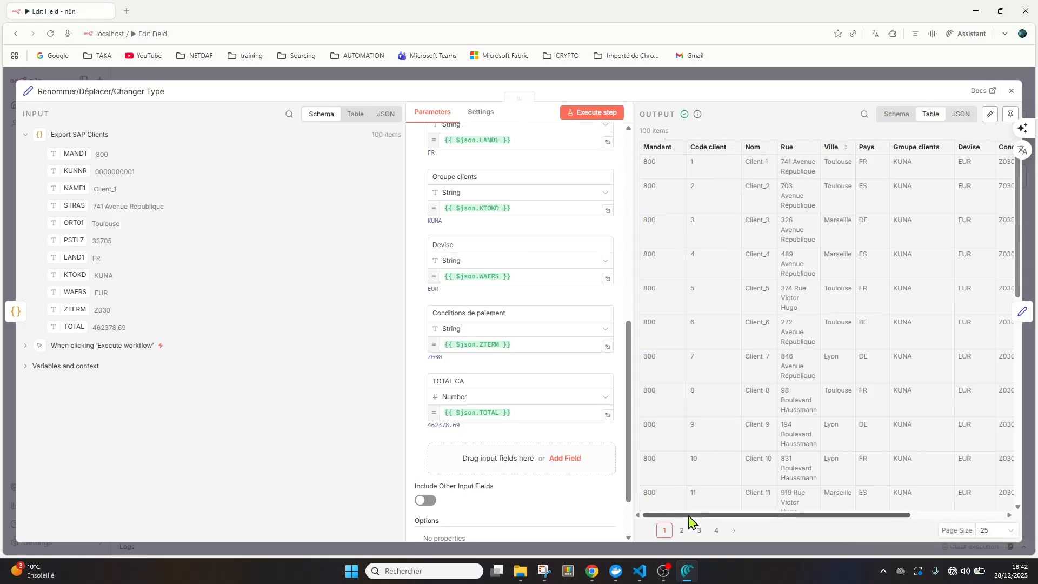
left_click_drag(726, 516, 698, 552)
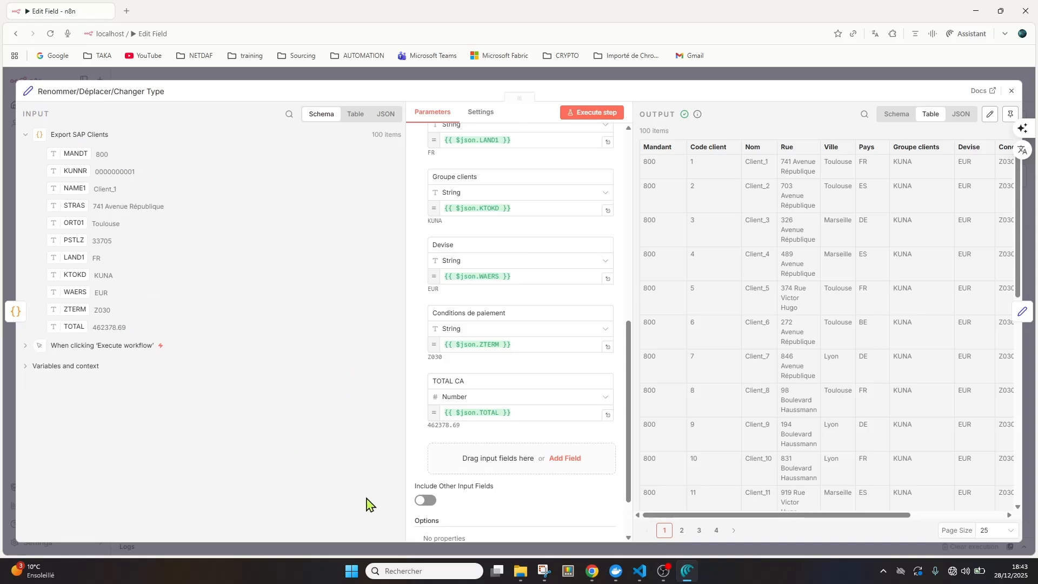
Include all other input fields in the output, execute the node again and review the table's columns
left_click(425, 501)
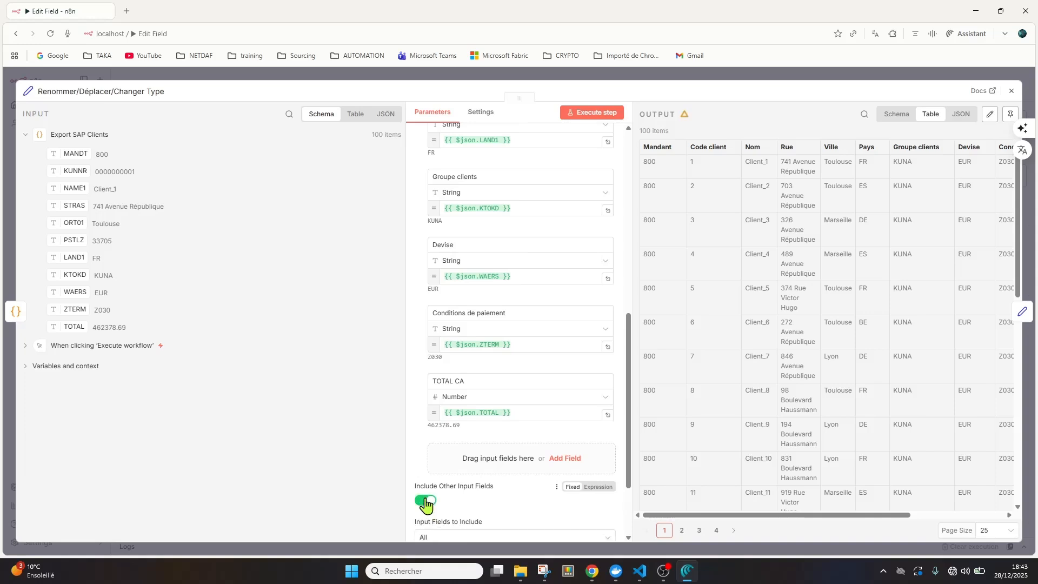
left_click(593, 114)
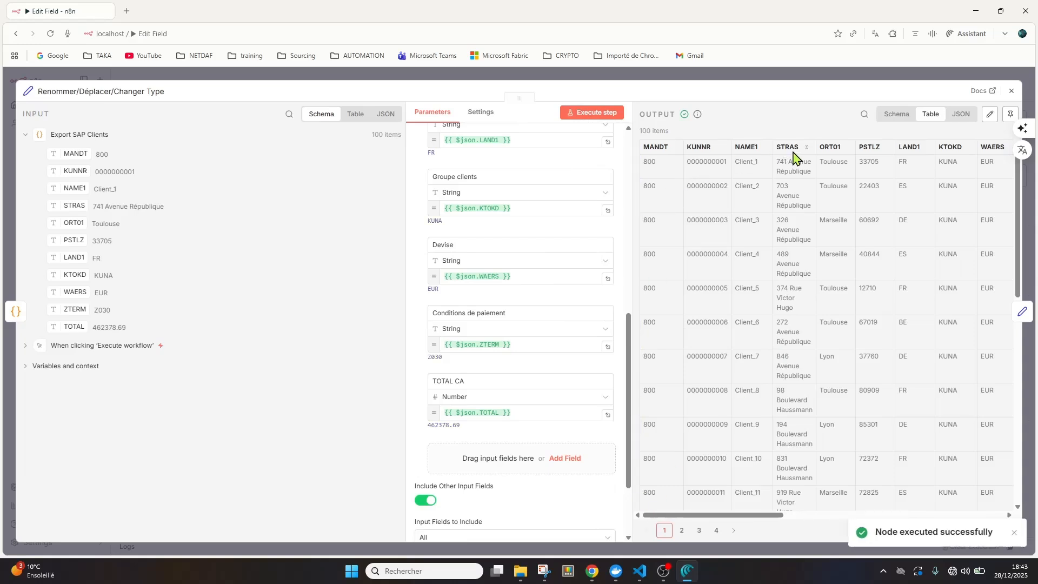
left_click_drag(677, 521, 637, 546)
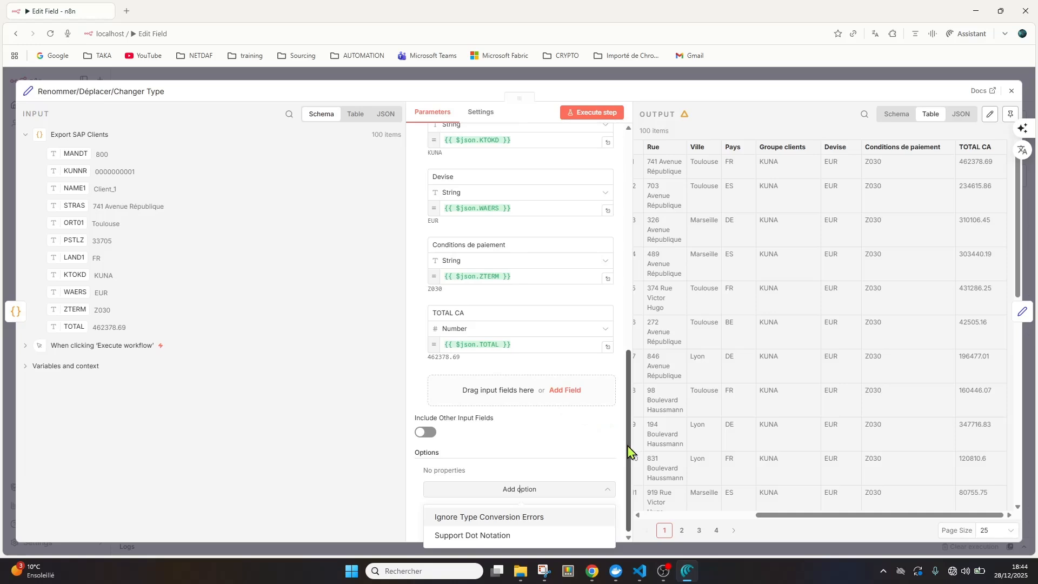
Leave the Renommer/Déplacer/Changer Type node, then open the Factures node and execute it
left_click_drag(629, 451, 627, 232)
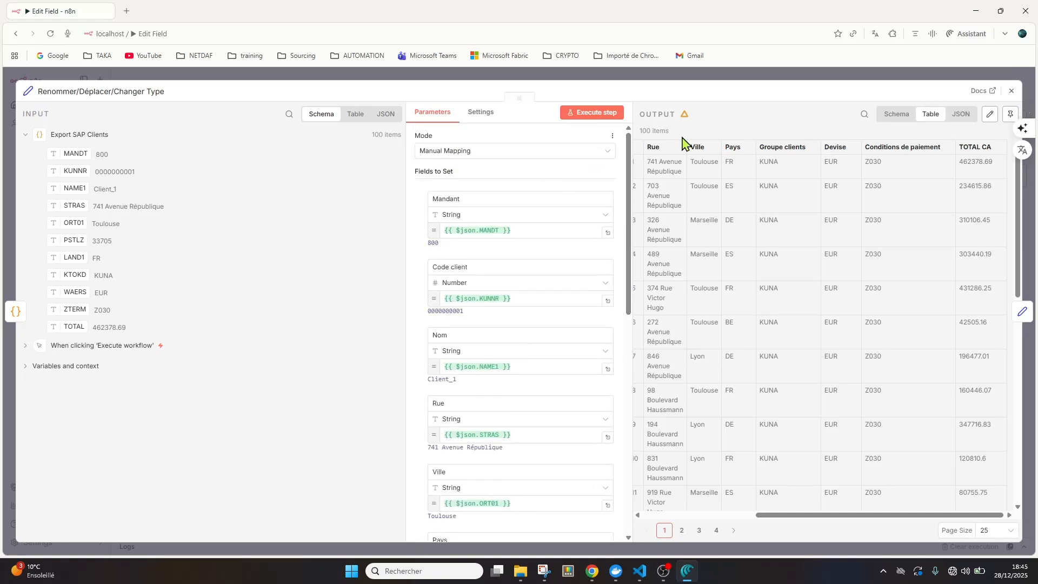
left_click(1013, 91)
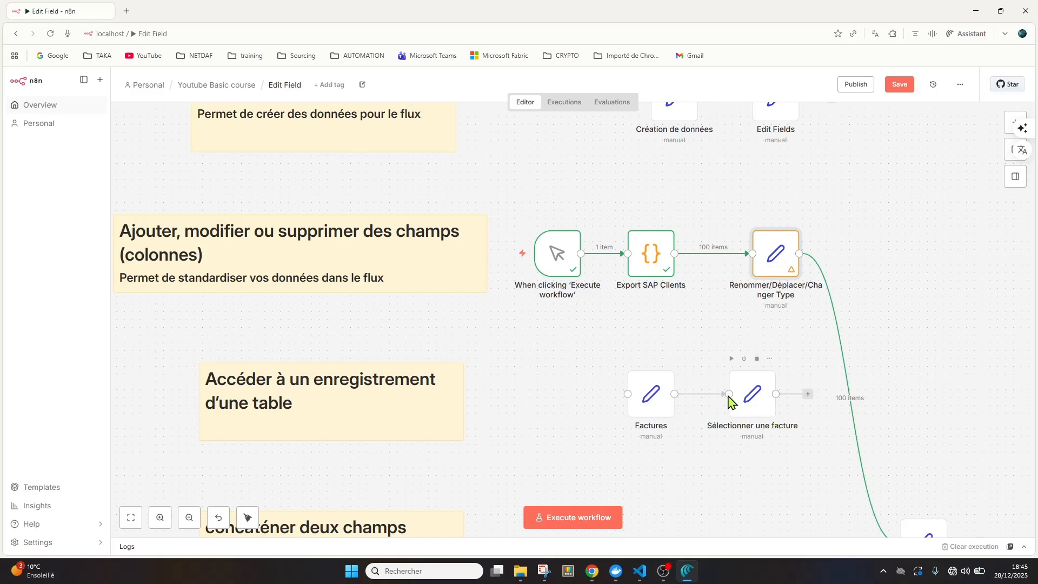
left_click(657, 413)
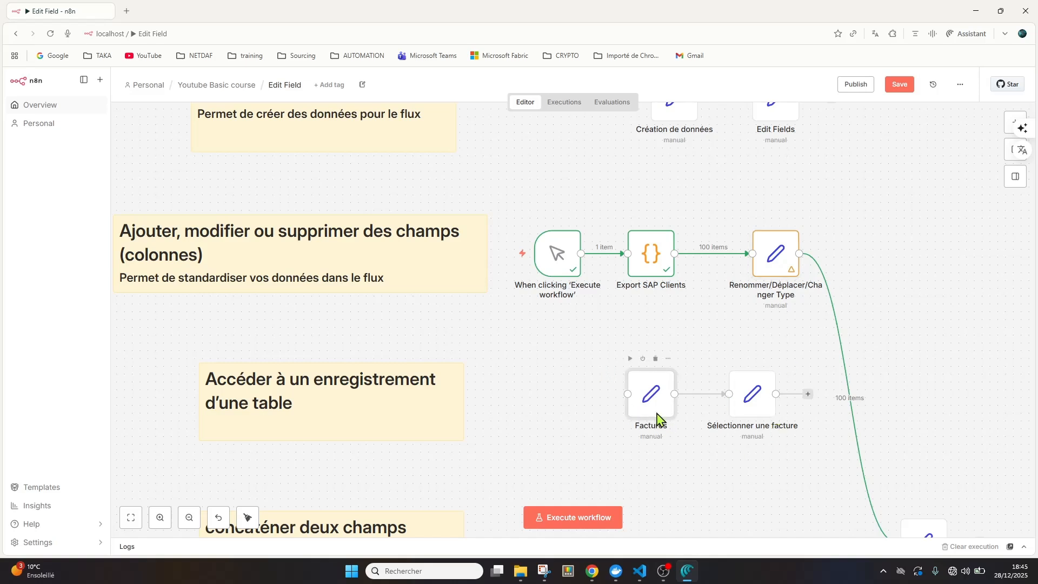
double_click(656, 413)
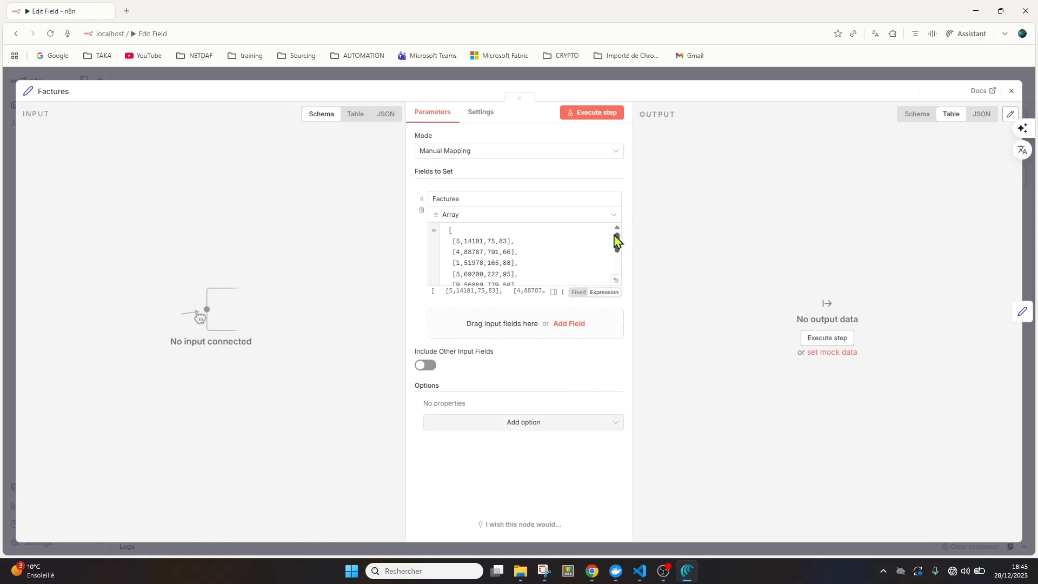
left_click(827, 337)
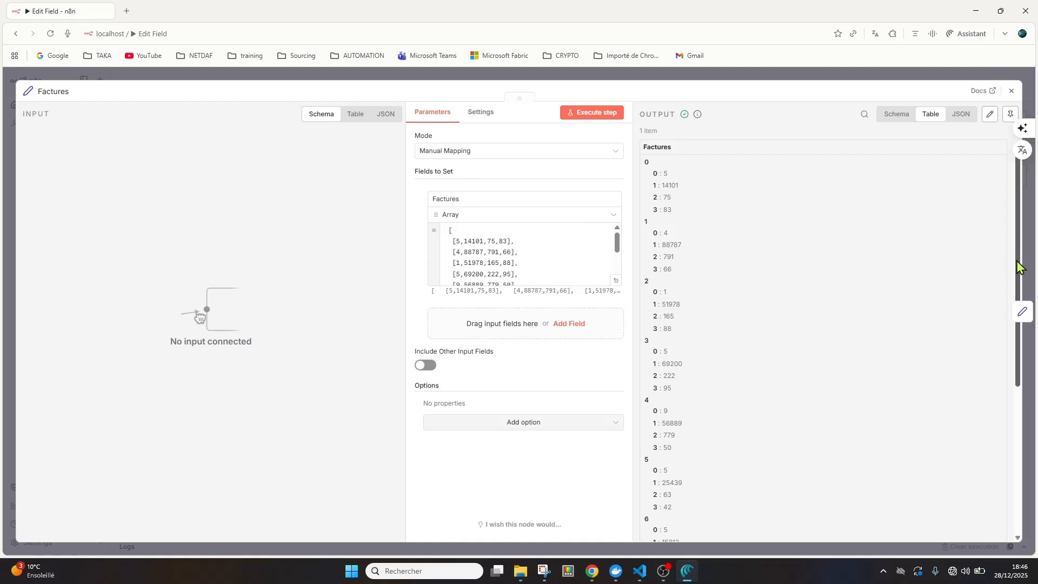
Examine the Factures array in the table and JSON outputs and in the field's expression, and return to the canvas
left_click_drag(1020, 267, 1029, 361)
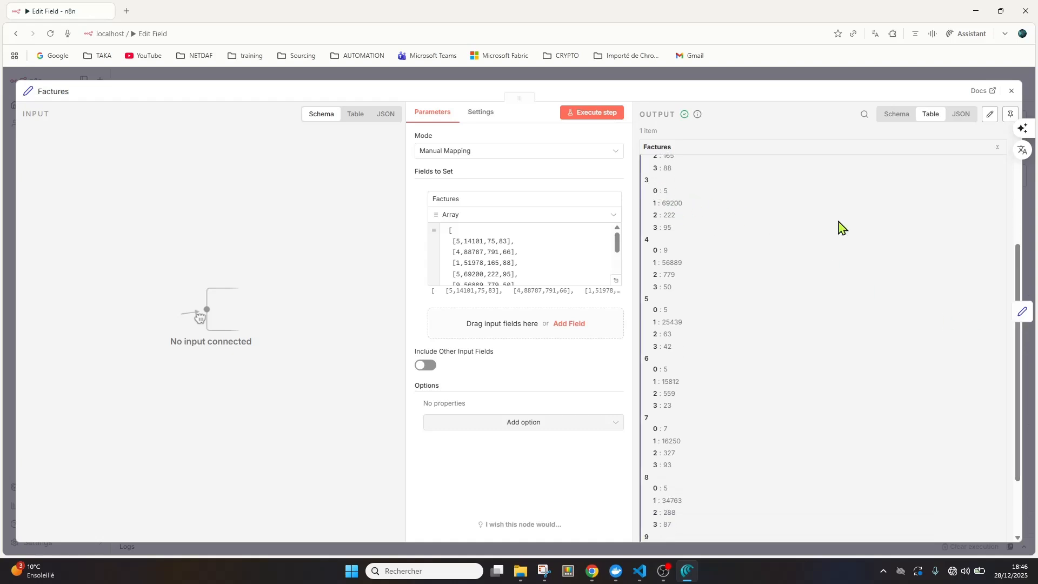
left_click_drag(1020, 363, 1023, 268)
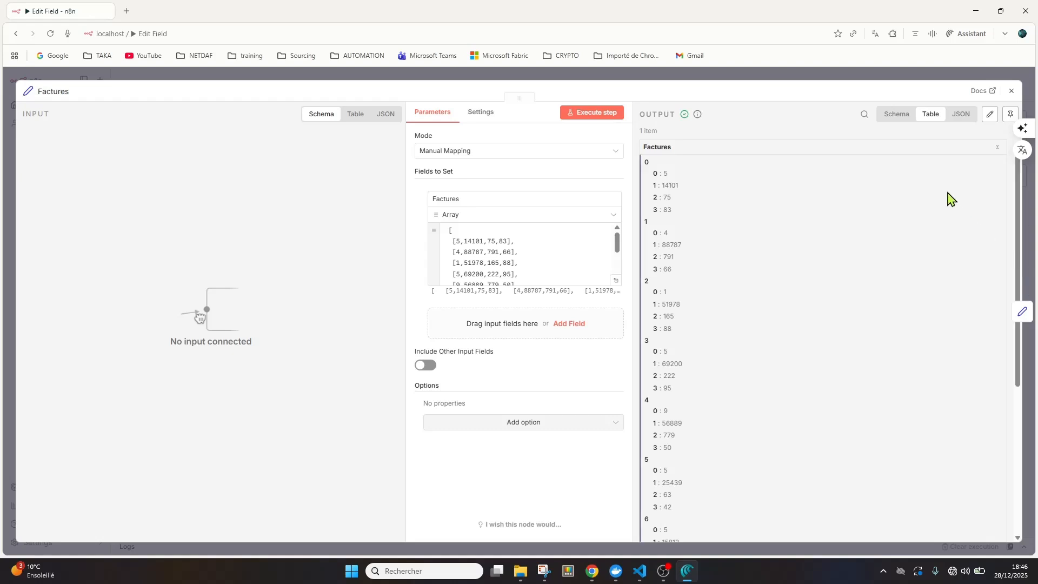
left_click(962, 121)
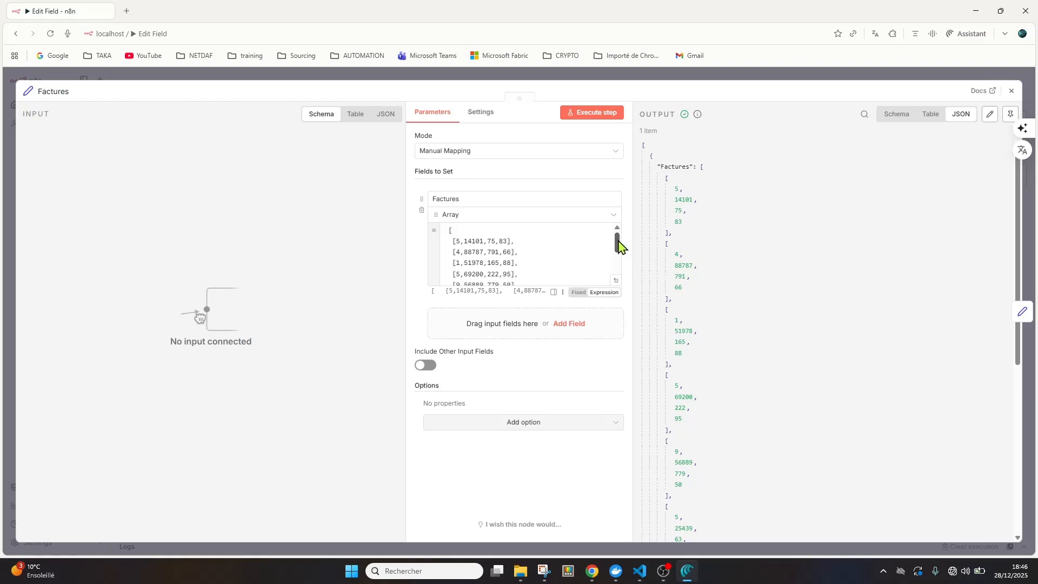
mouse_move(617, 242)
left_mouse_down()
mouse_move(618, 256)
mouse_move(619, 239)
left_mouse_up()
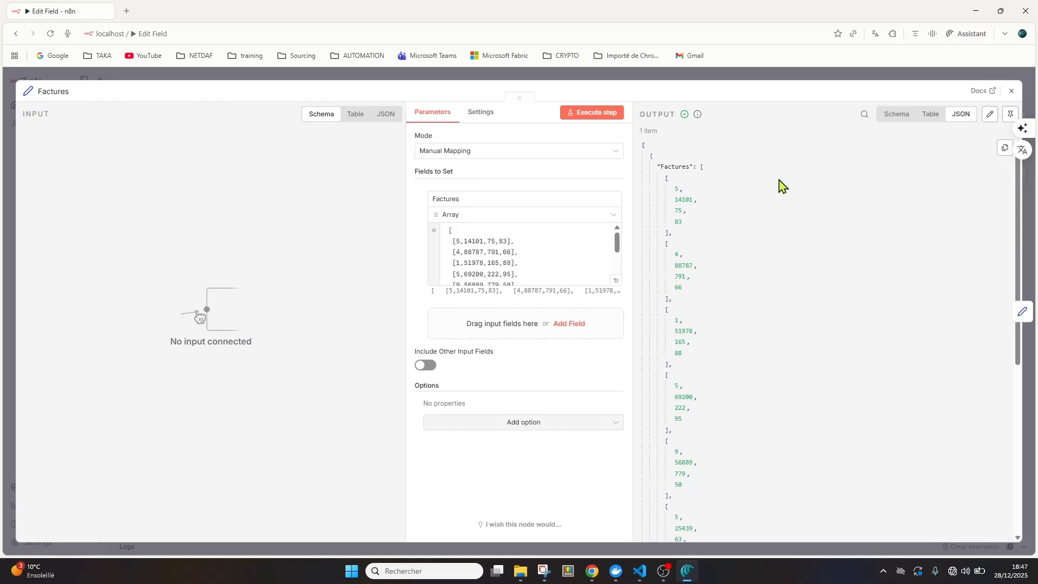
left_click(1010, 96)
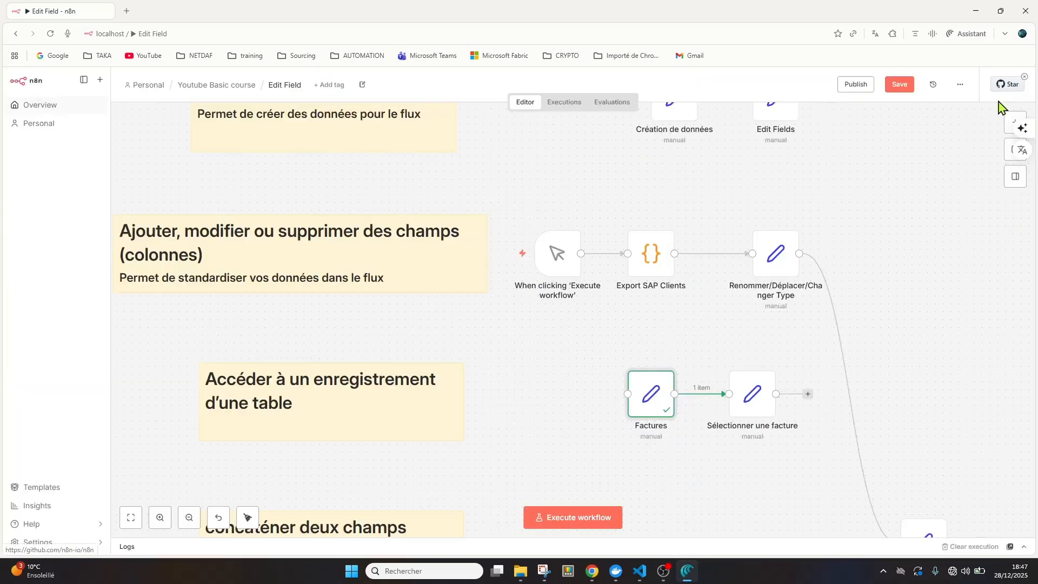
Open the Sélectionner une facture node, inspect its {{ $json.Factures[2]}} expression and execute it
double_click(758, 414)
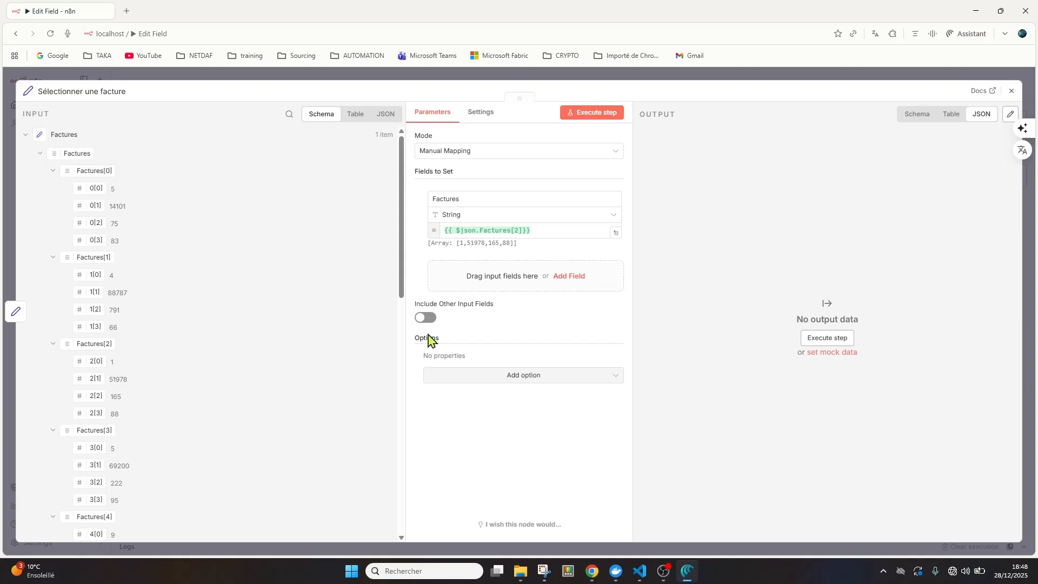
left_click(531, 232)
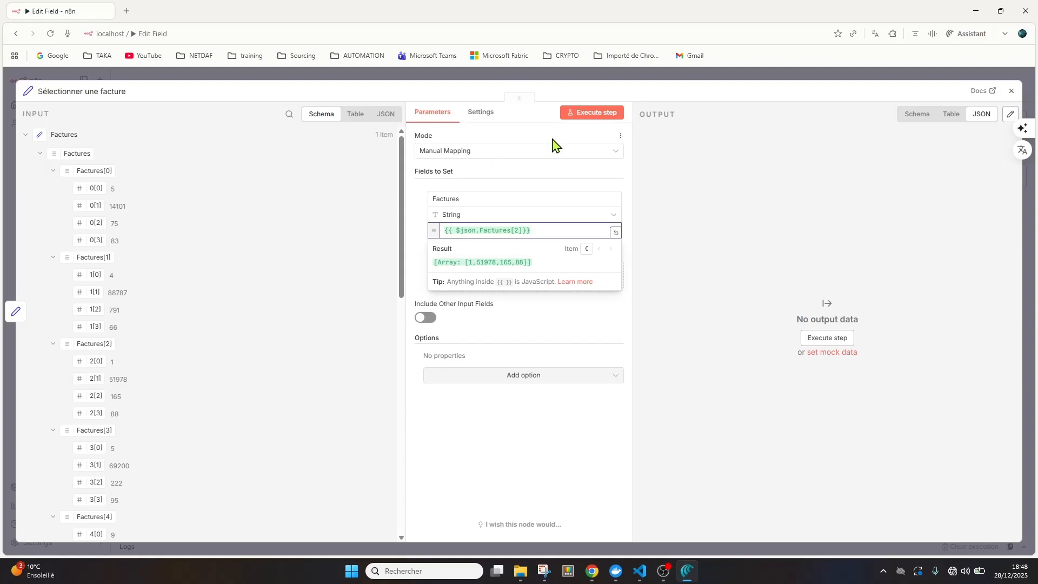
left_click(589, 115)
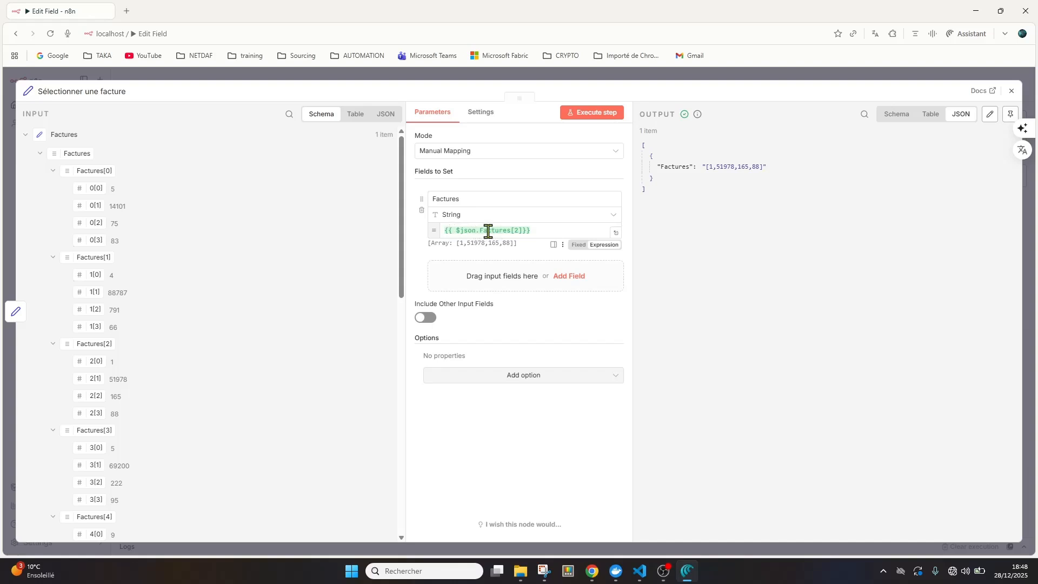
left_click(528, 232)
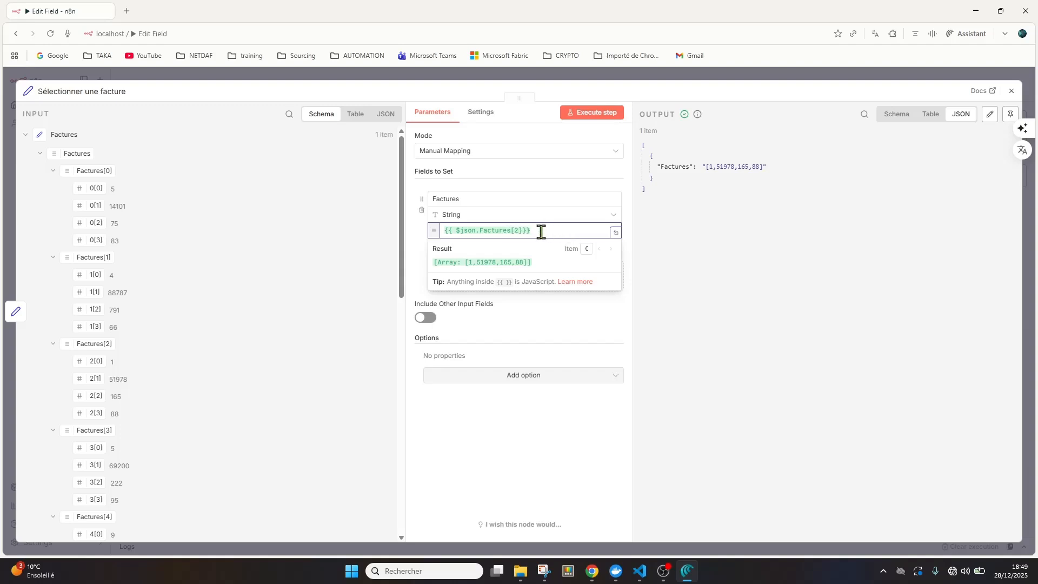
key("super+plus")
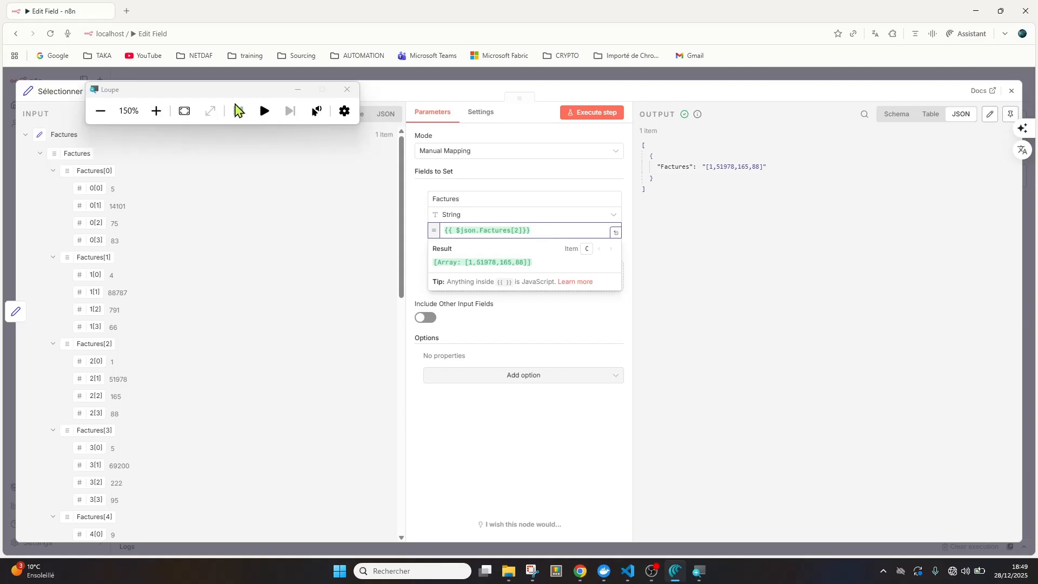
left_click(347, 94)
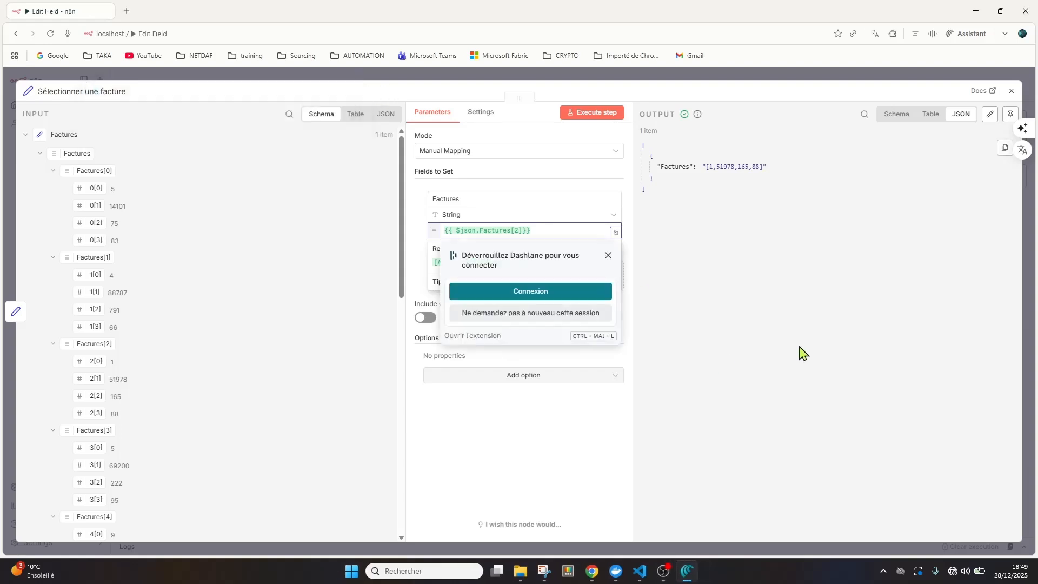
left_click(560, 313)
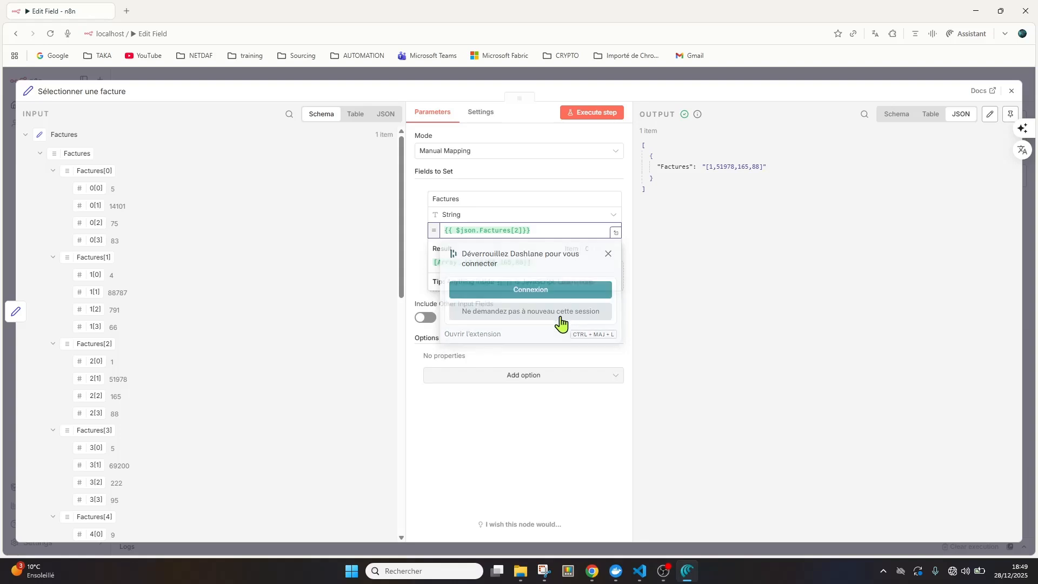
Execute the node again and examine the values of the selected invoice record in the JSON output
left_click(606, 115)
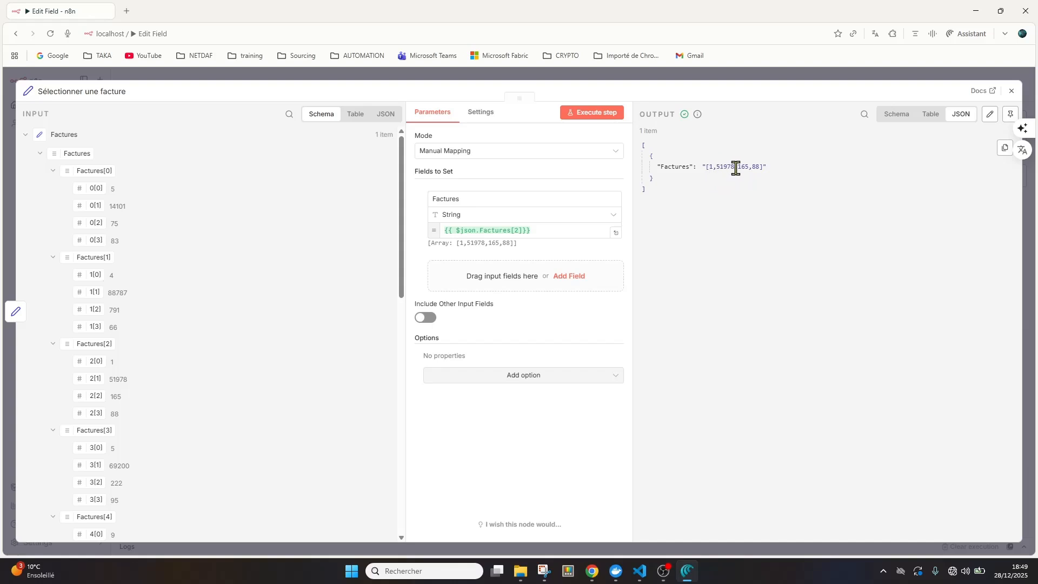
left_click_drag(736, 168, 714, 168)
Extend the Factures expression to {{ $json.Factures[2][1]}} and execute the node to extract that single value
left_click(523, 230)
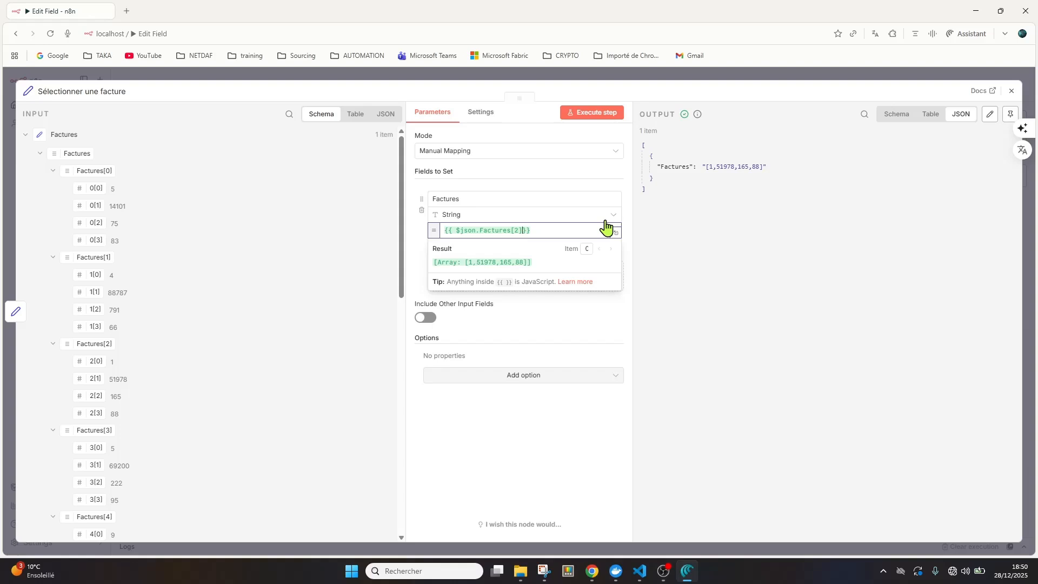
key("super+plus")
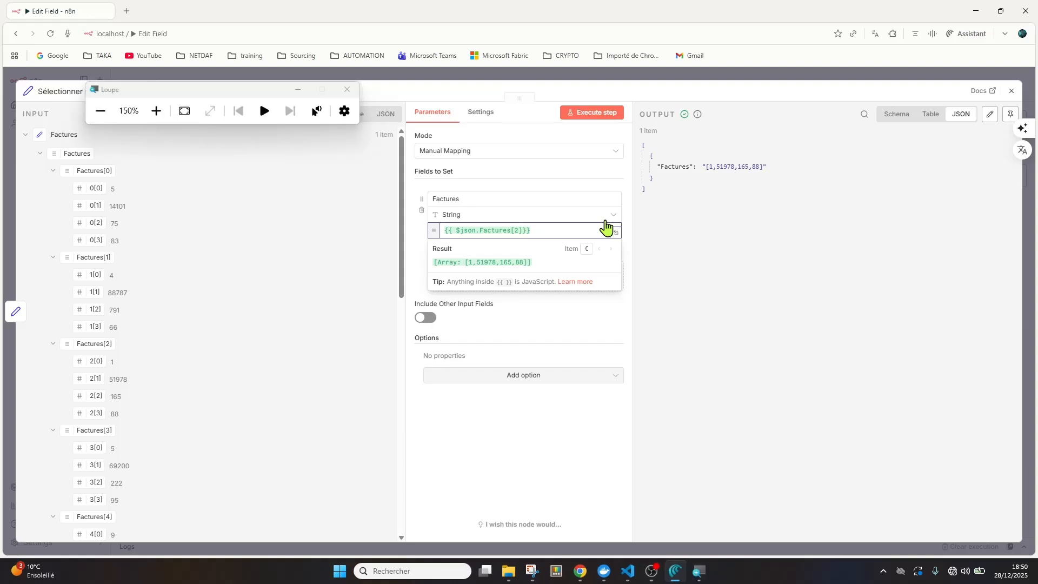
type("[")
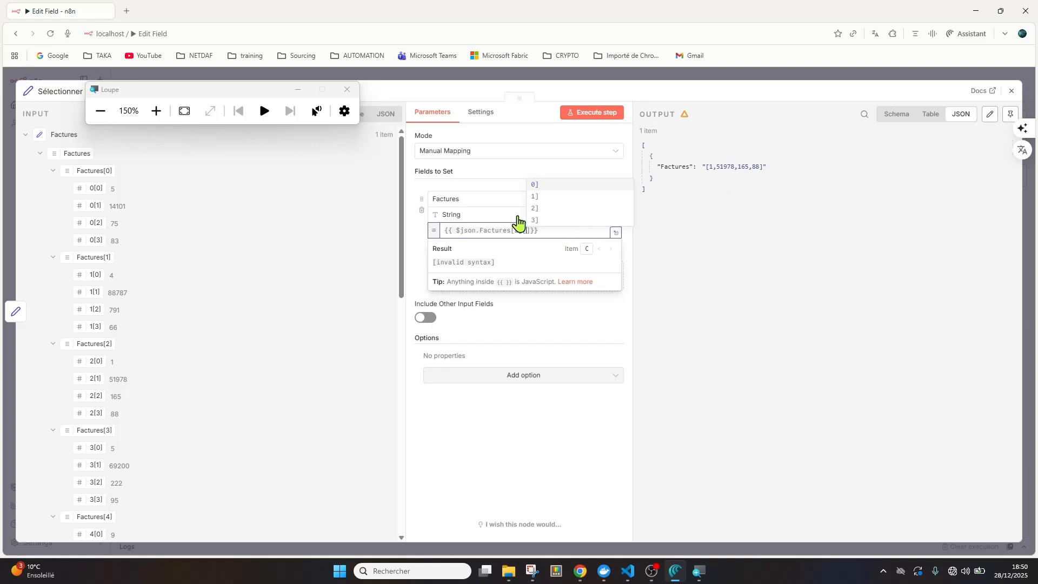
left_click(537, 198)
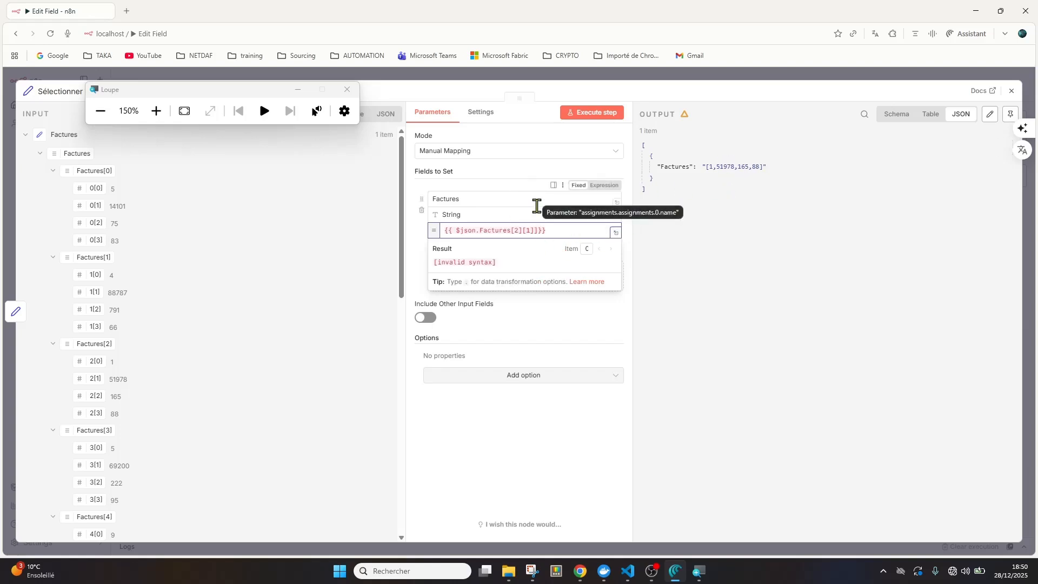
key("Delete")
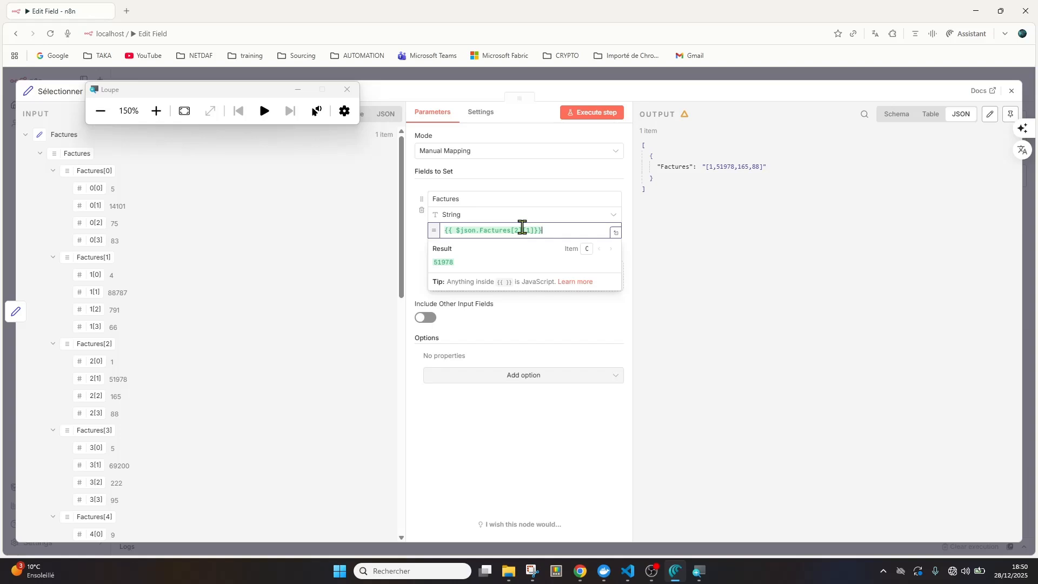
left_click(608, 115)
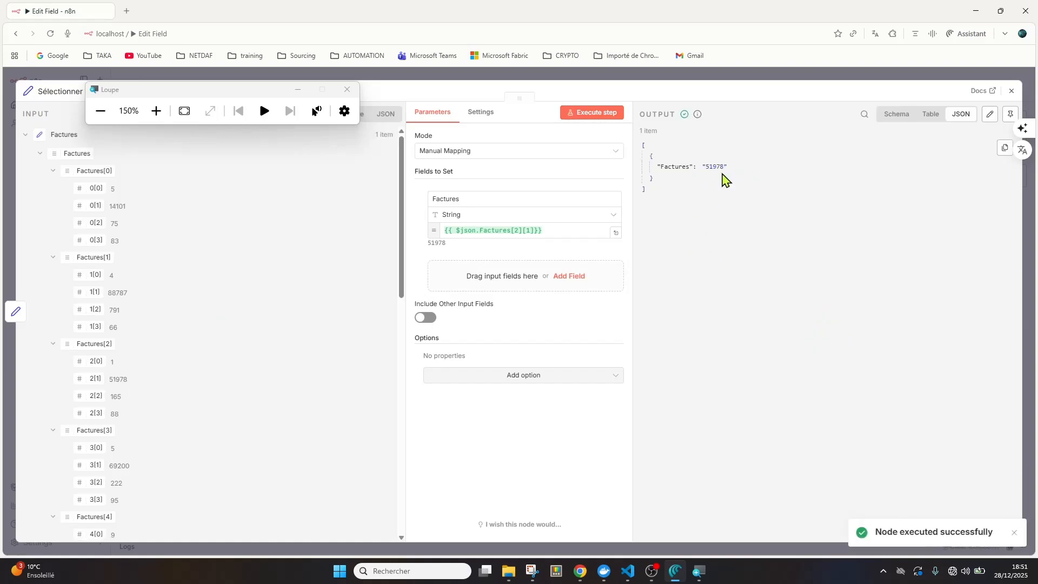
left_click(347, 89)
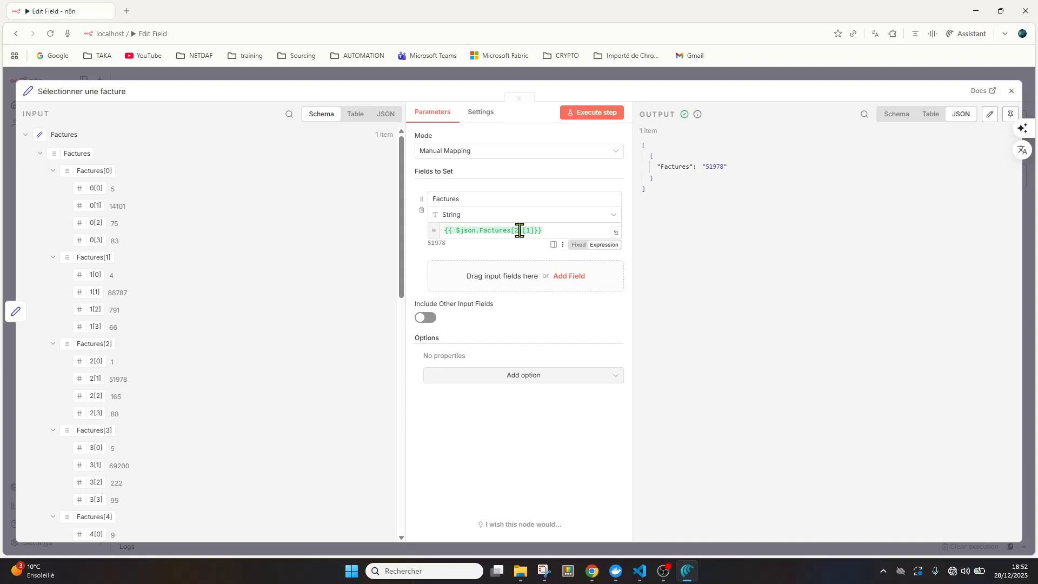
Return to the canvas and open the Concaténer adresse node beside the "concaténer deux champs" note
left_click(1012, 90)
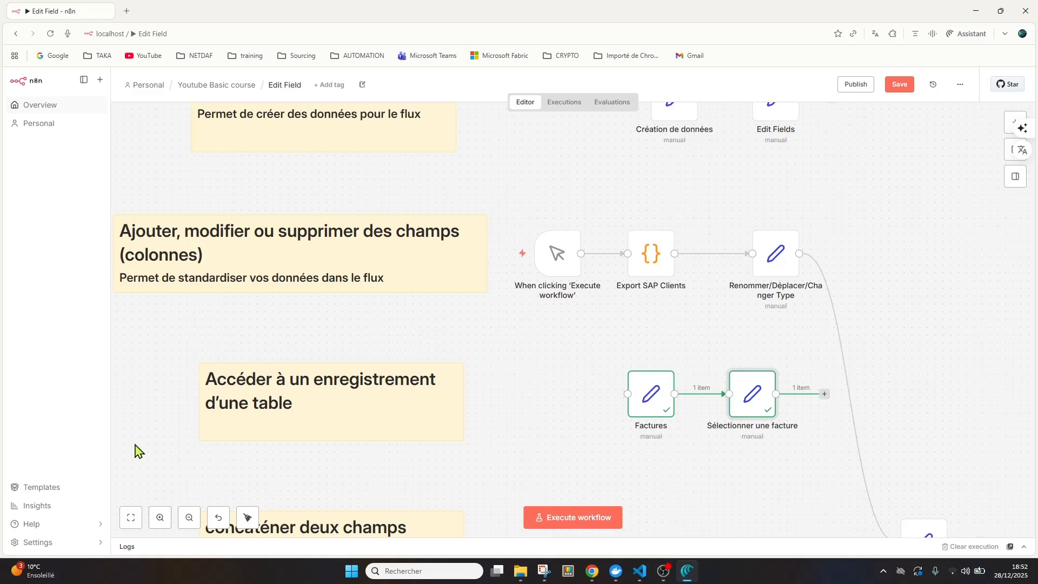
scroll(135, 443, "down", 1)
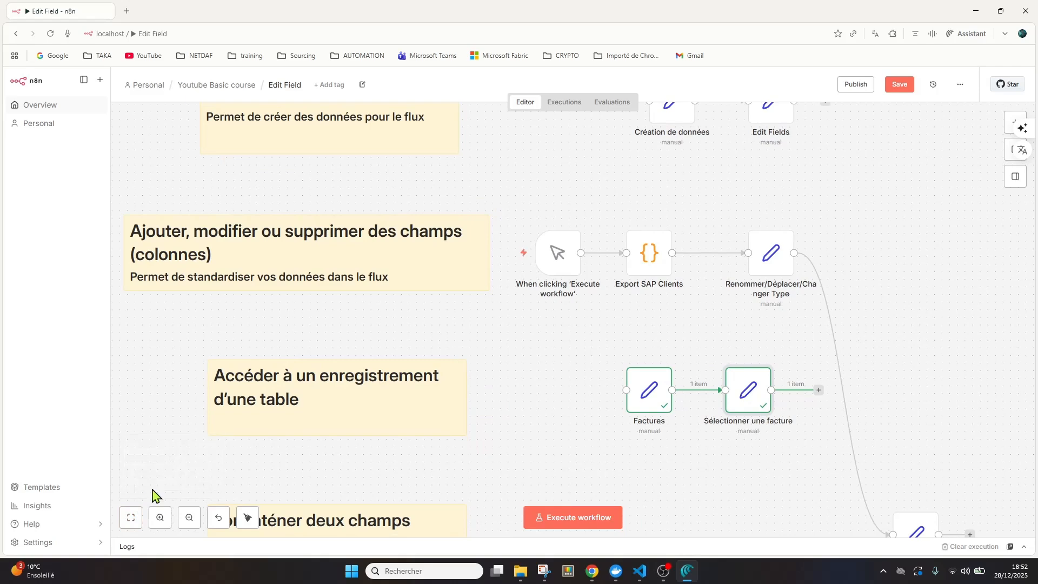
scroll(153, 493, "up", 3)
scroll(154, 498, "down", 5)
scroll(155, 506, "down", 2)
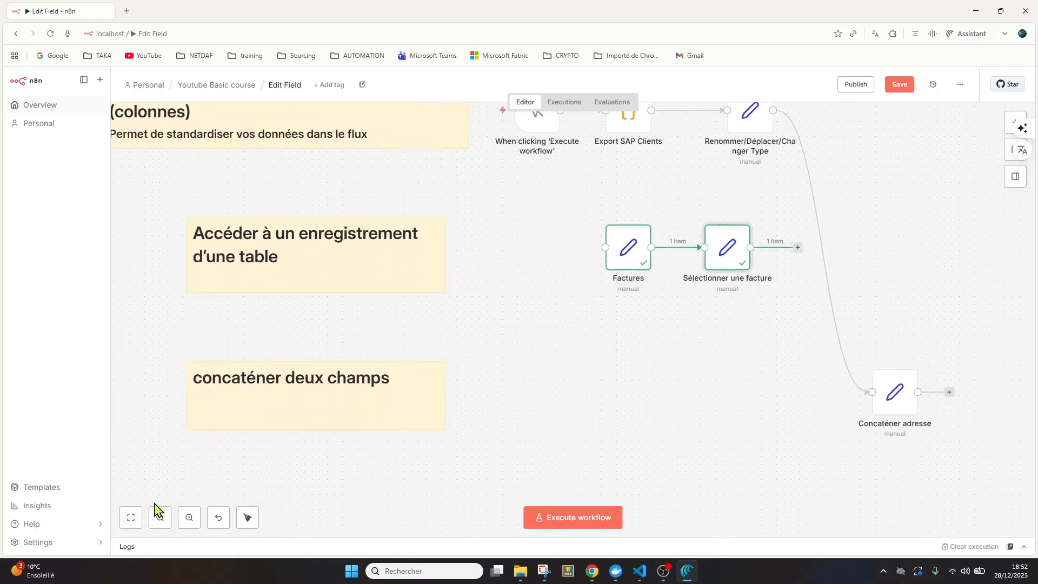
left_click(662, 416)
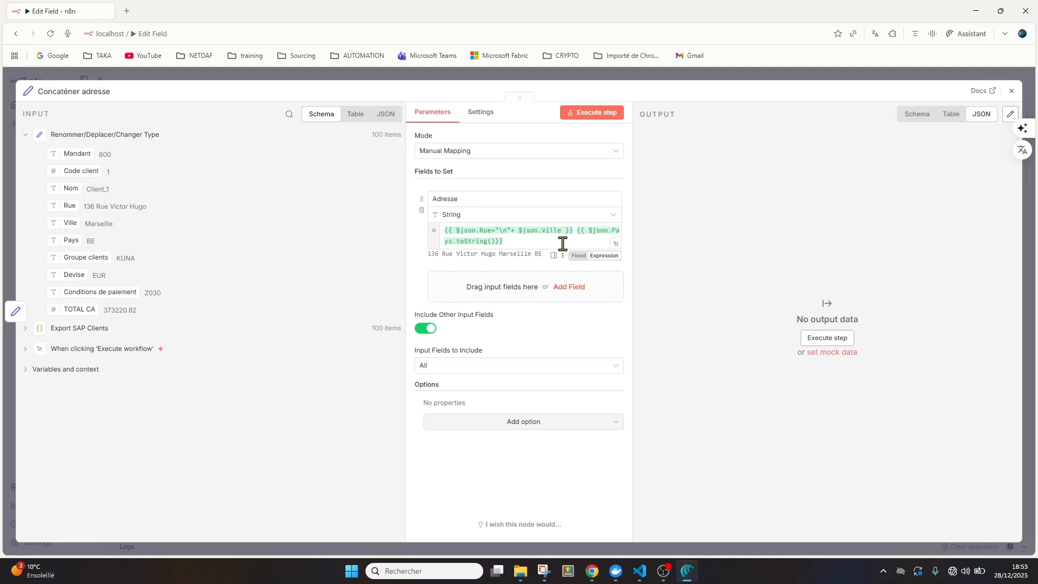
Magnify the screen to 200% and examine the Adresse expression joining Rue, a line break, Ville and Pays, then close the magnifier
key("super+plus")
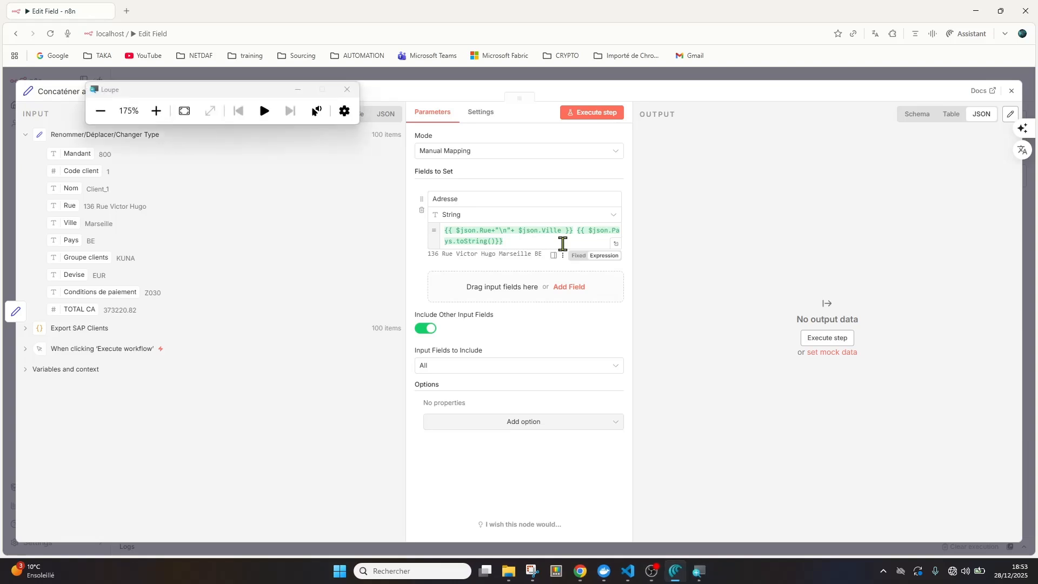
key("super+plus")
left_click(514, 246)
left_click_drag(512, 244, 443, 231)
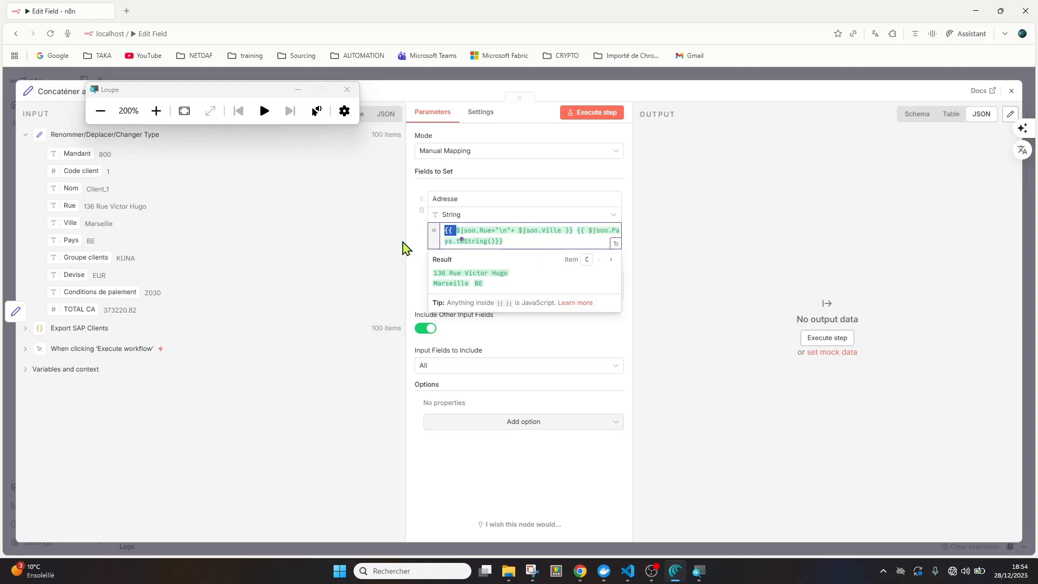
left_click(347, 90)
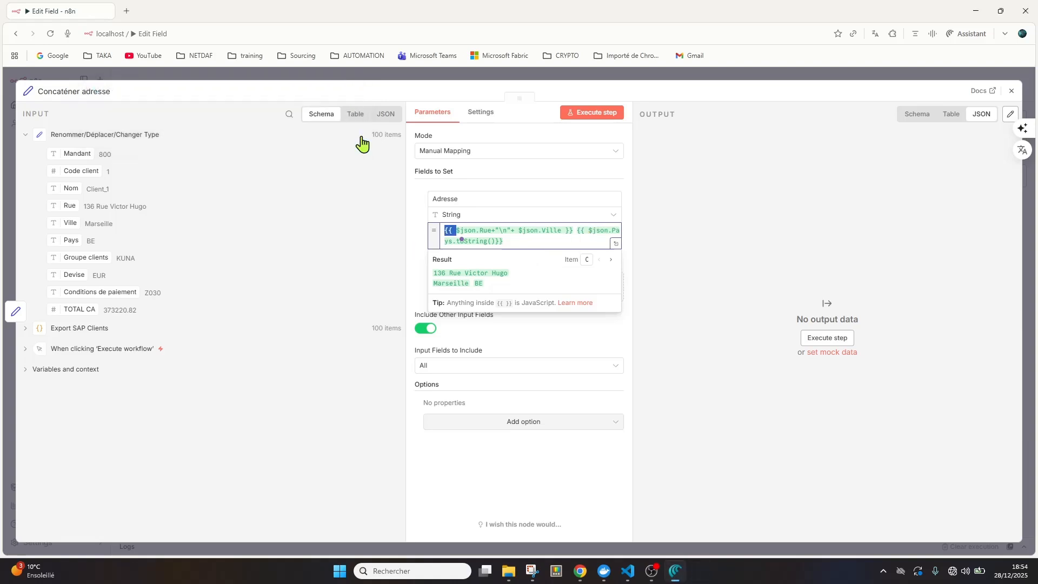
Execute the Concaténer adresse node, examine the Adresse field in the JSON output and return to the canvas
left_click(601, 117)
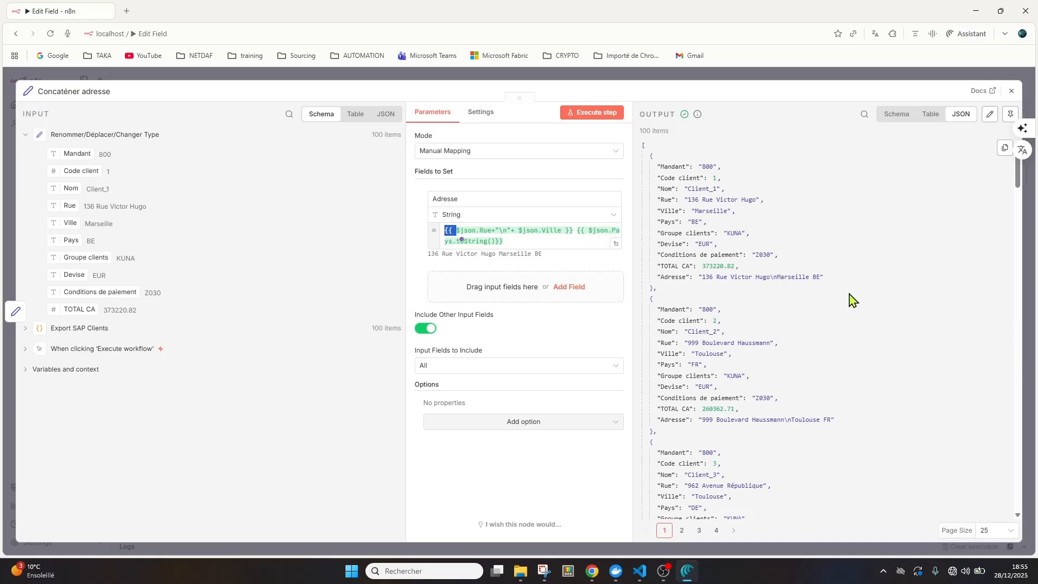
left_click(1011, 91)
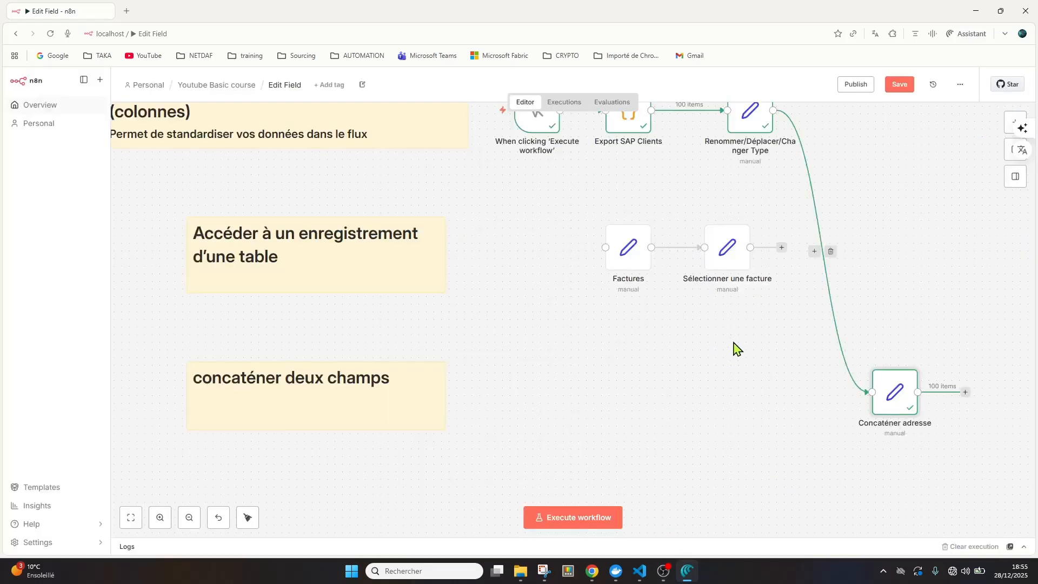